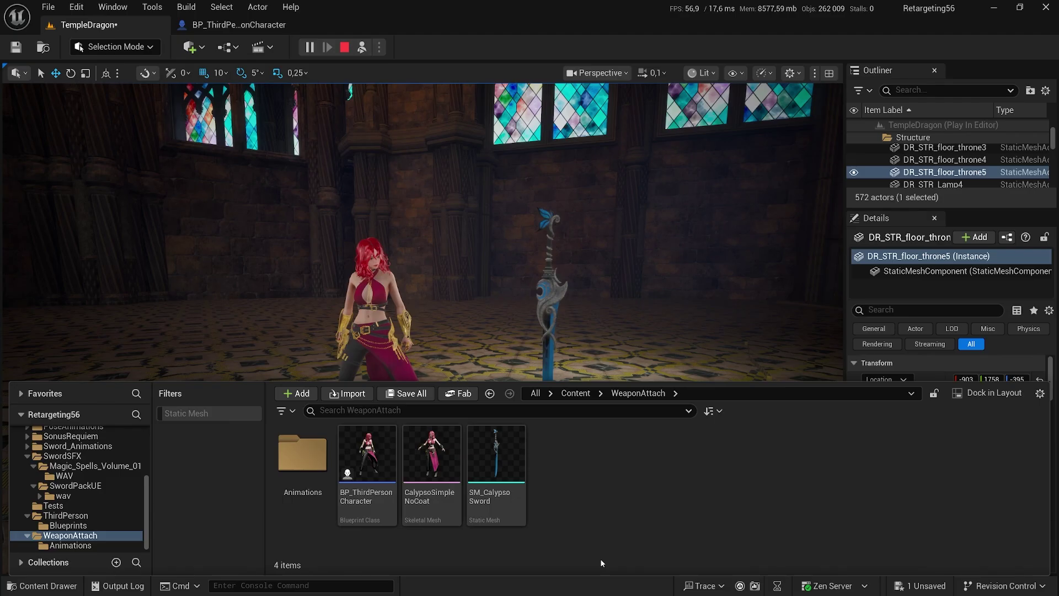
End Play-in-Editor and select and frame the SM_CalypsoSword actor in TempleDragon.
mouse_move(521, 486)
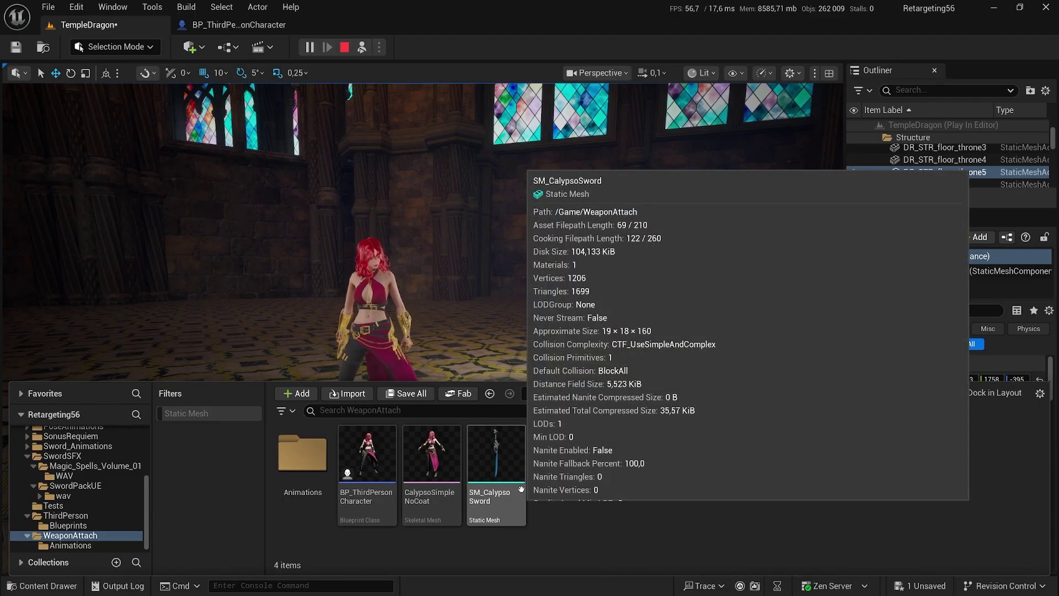
key(Escape)
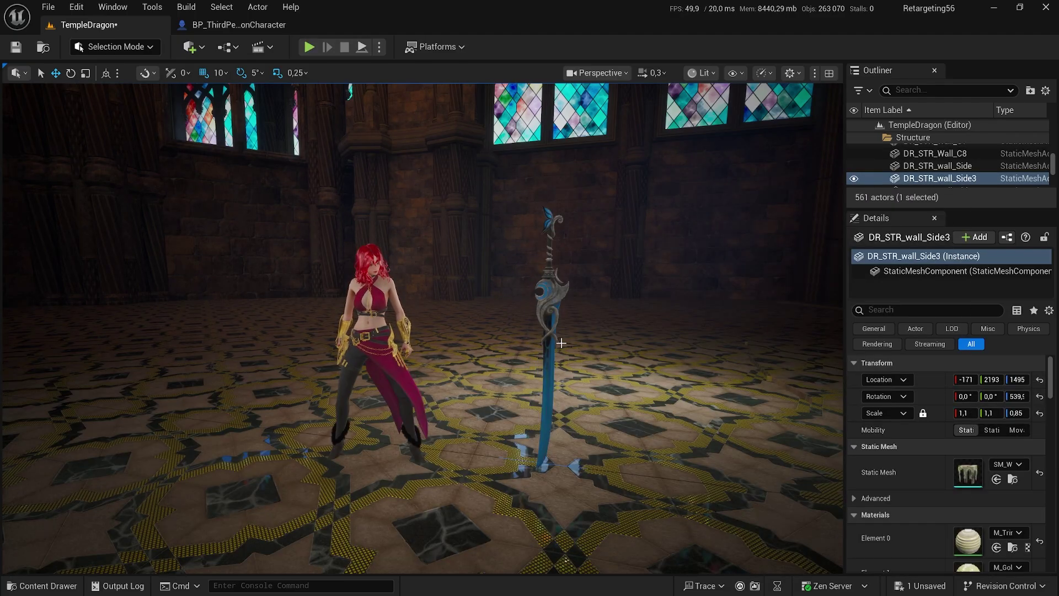
click(549, 307)
right_drag(585, 303, 482, 254)
key(w)
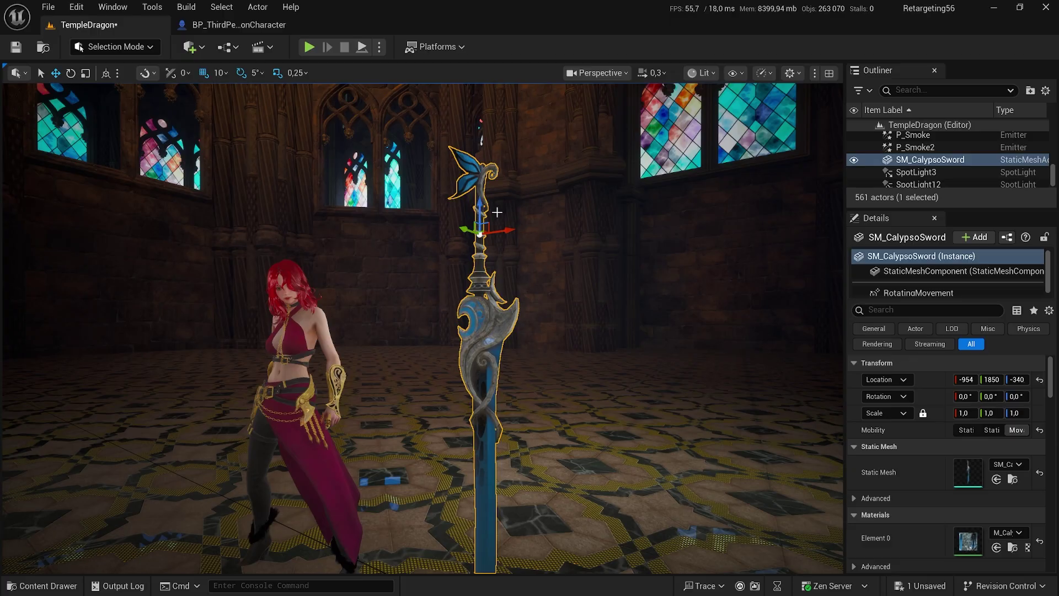
Switch the editor to Modeling Mode and show the XForm tool category.
click(140, 54)
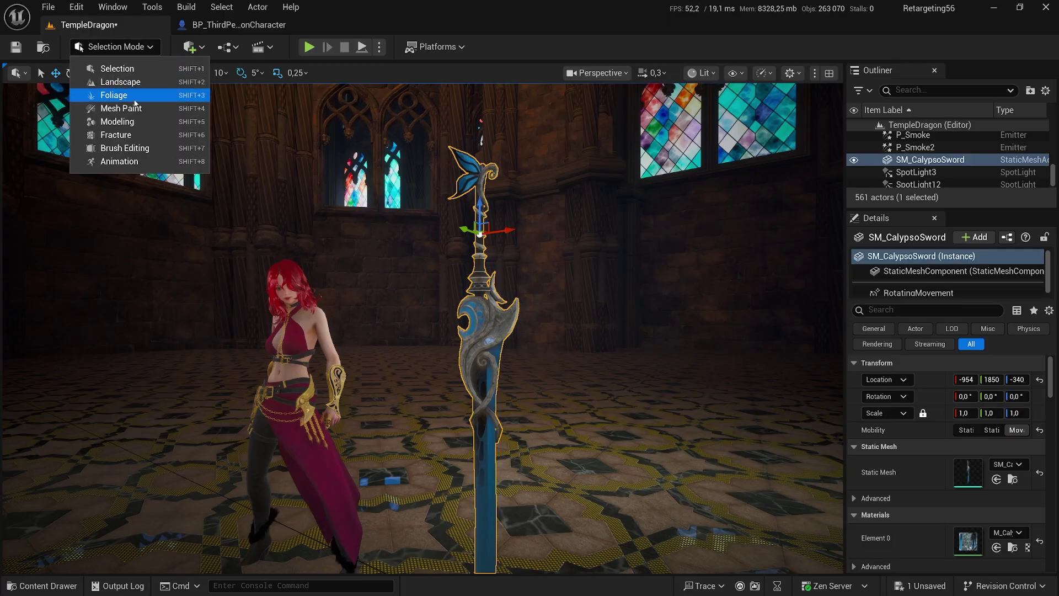
click(137, 125)
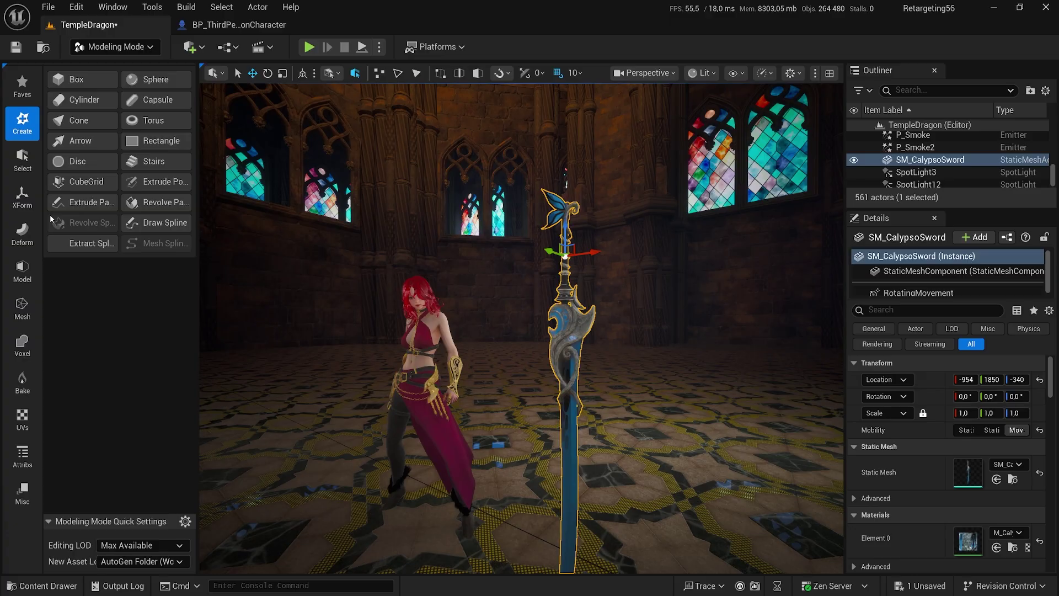
click(24, 200)
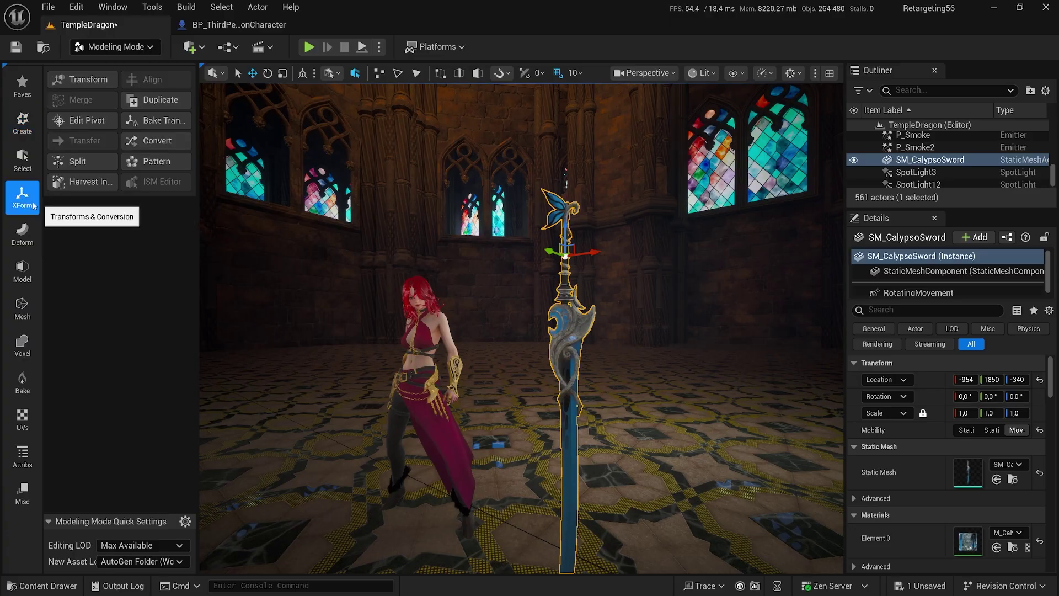
Start Edit Pivot on the sword, look around it, then cancel without changes.
click(96, 122)
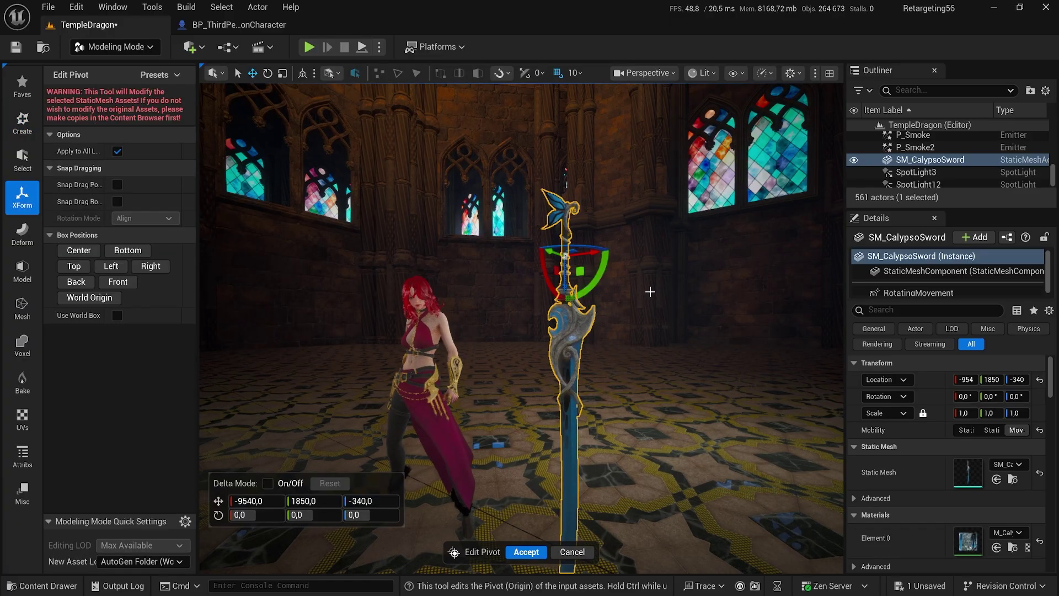
right_drag(649, 292, 683, 295)
key(w)
key(s)
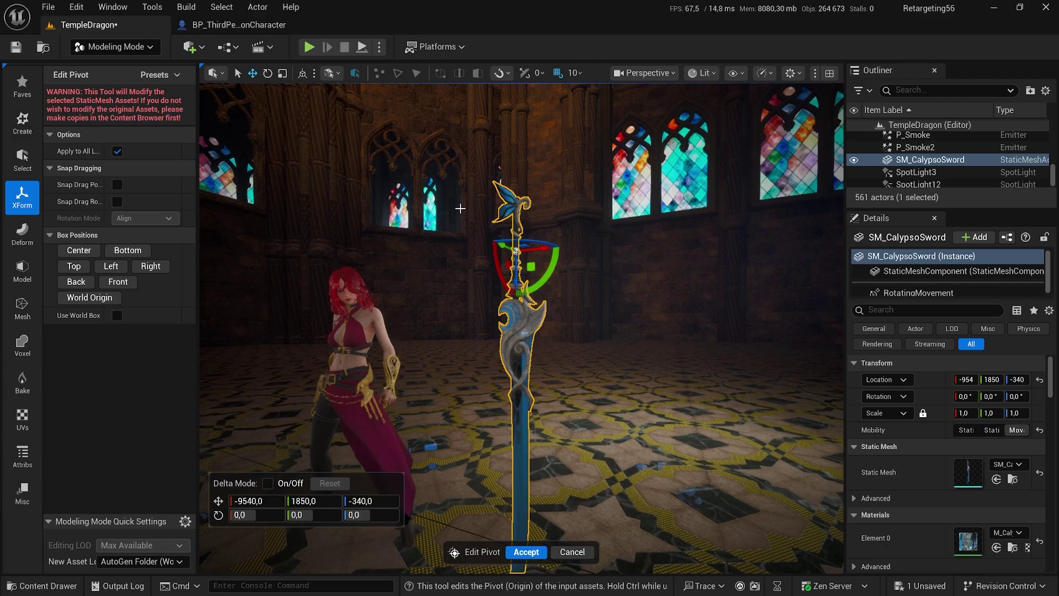
click(572, 552)
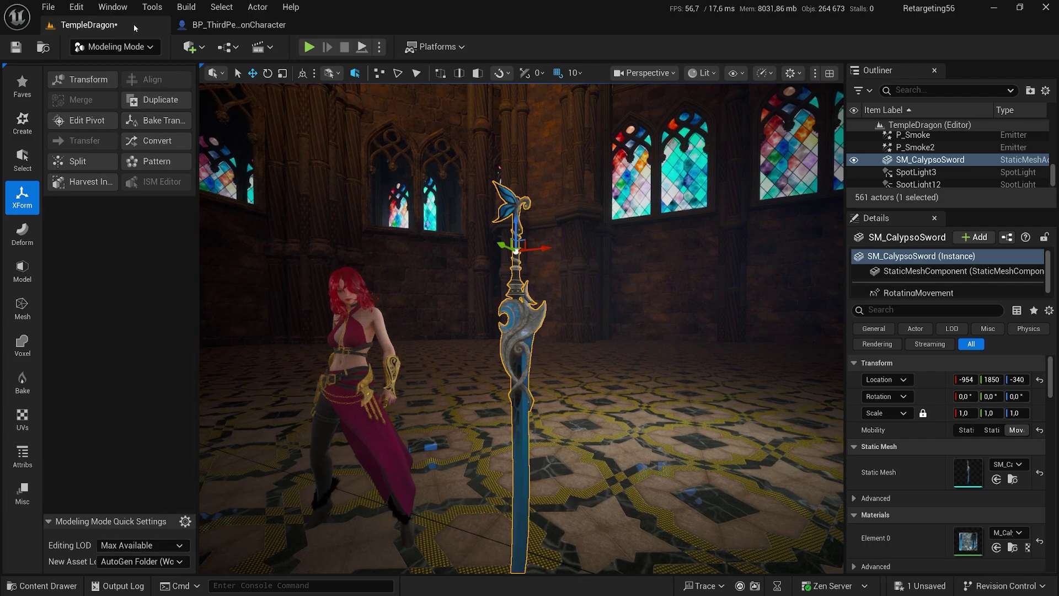
Return the editor to Selection Mode and open the Content Drawer.
click(127, 48)
click(110, 74)
key(ctrl+space)
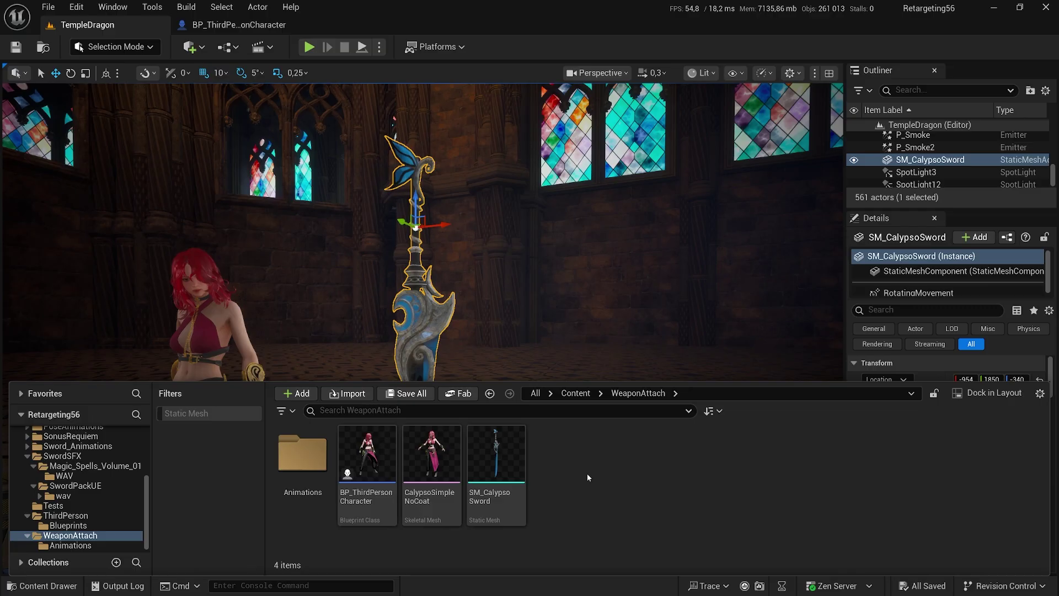
Create an Actor Blueprint class in WeaponAttach, fixing the misspelled name 'BP_Waepon'.
right_click(551, 462)
mouse_move(552, 463)
click(618, 270)
click(404, 210)
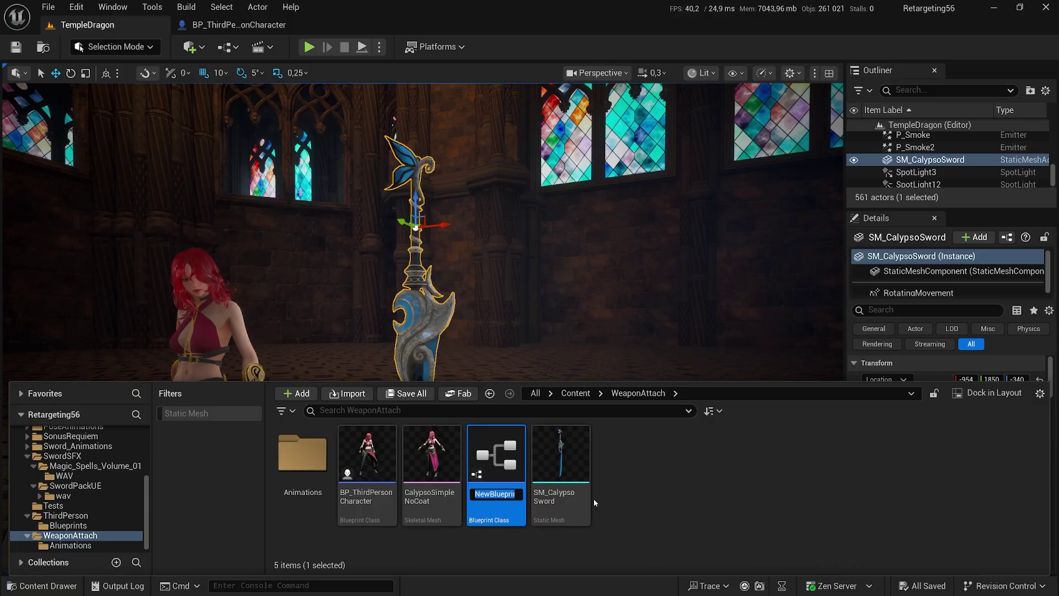
text(BP_Waepon)
key(BackSpace)
key(BackSpace)
key(BackSpace)
key(BackSpace)
key(BackSpace)
Finish naming the Blueprint BP_Weapon and select its DefaultSceneRoot component.
text(eapon)
key(Return)
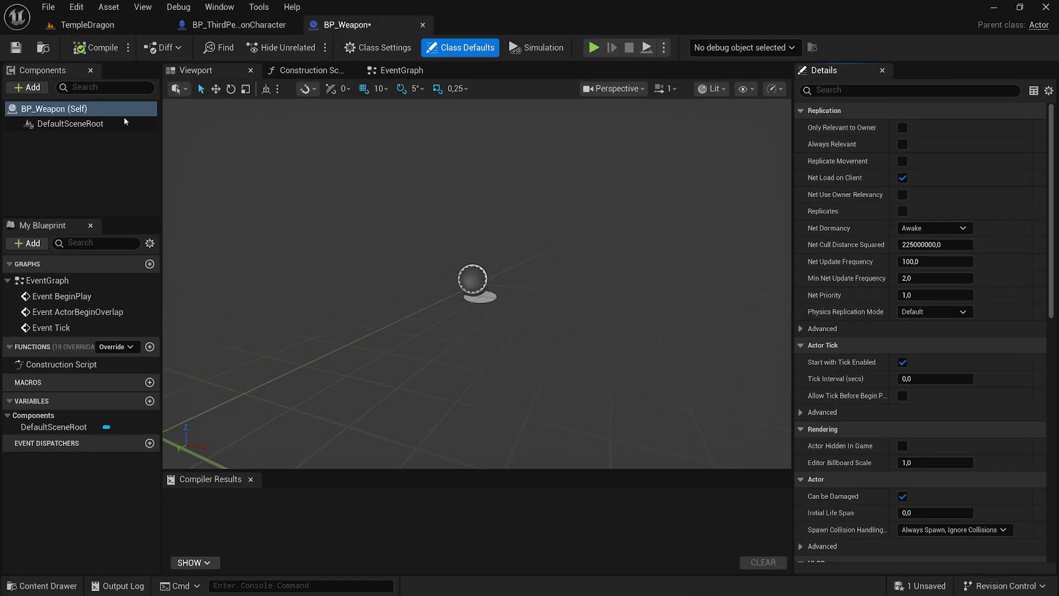
click(123, 121)
Add SM_CalypsoSword under DefaultSceneRoot, then compile and save BP_Weapon.
click(41, 585)
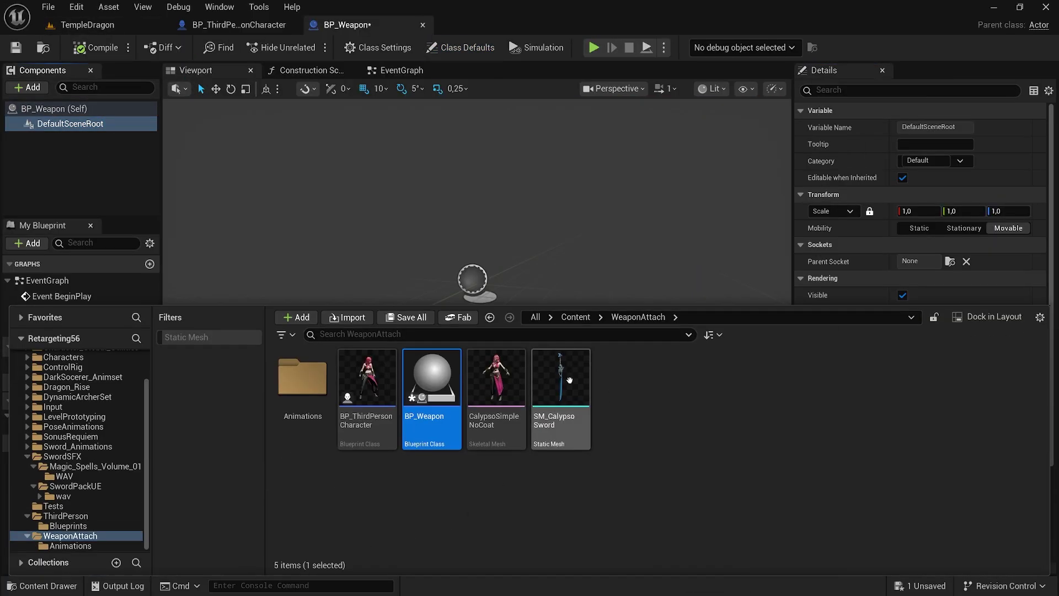
click(555, 369)
drag(554, 369, 82, 123)
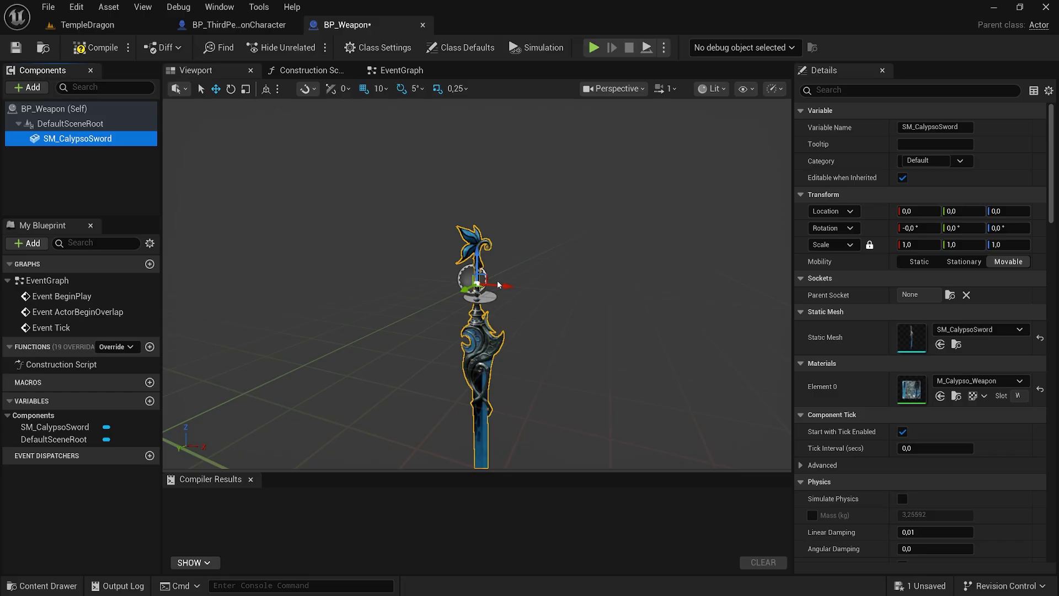
key(ctrl+s)
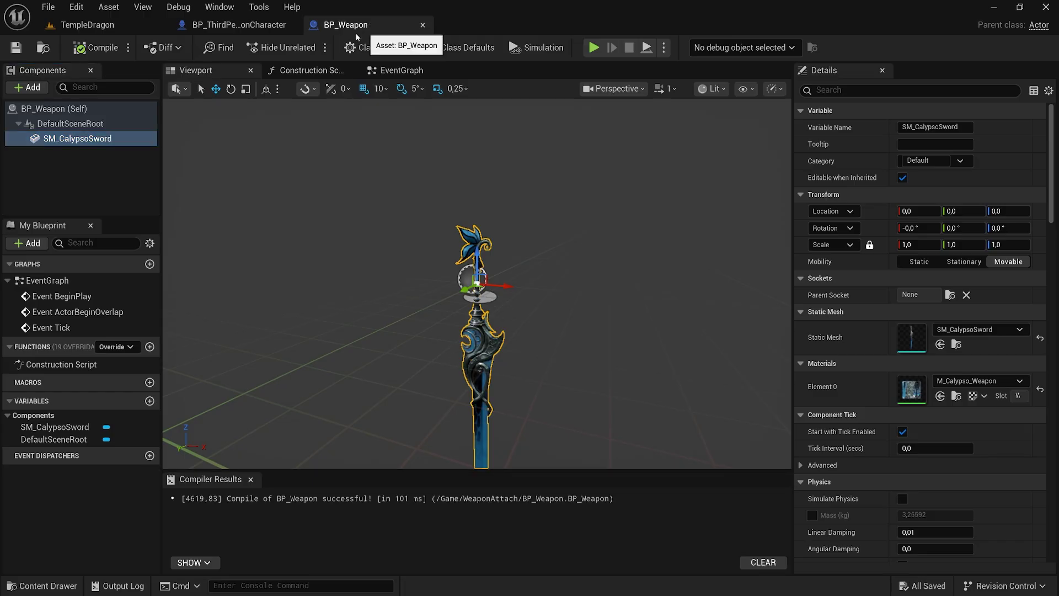
From BP_ThirdPersonCharacter's Mesh component, open the CalypsoSimpleNoCoat skeletal mesh asset.
click(243, 28)
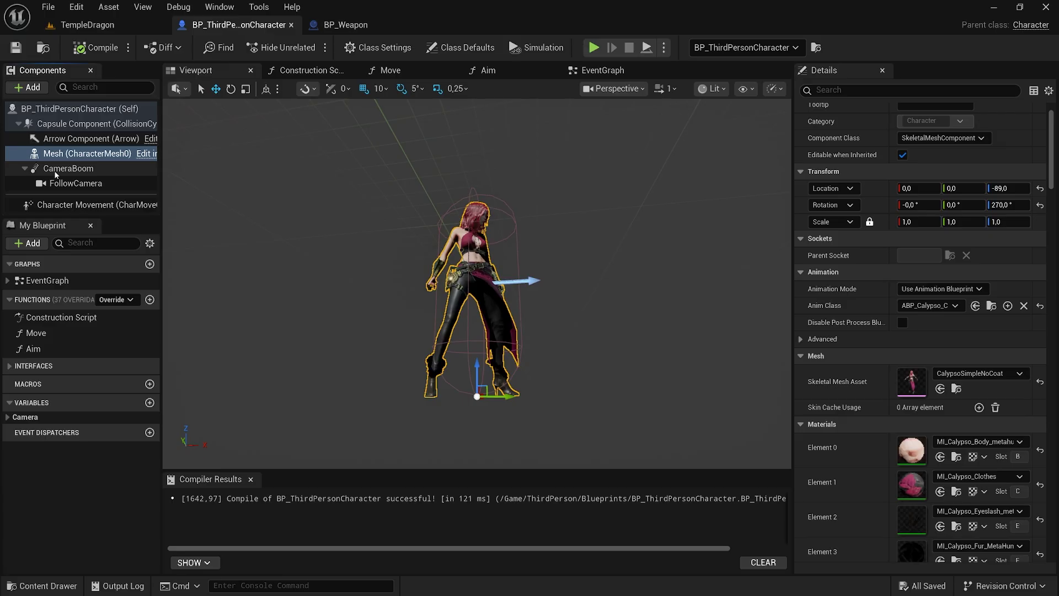
click(110, 153)
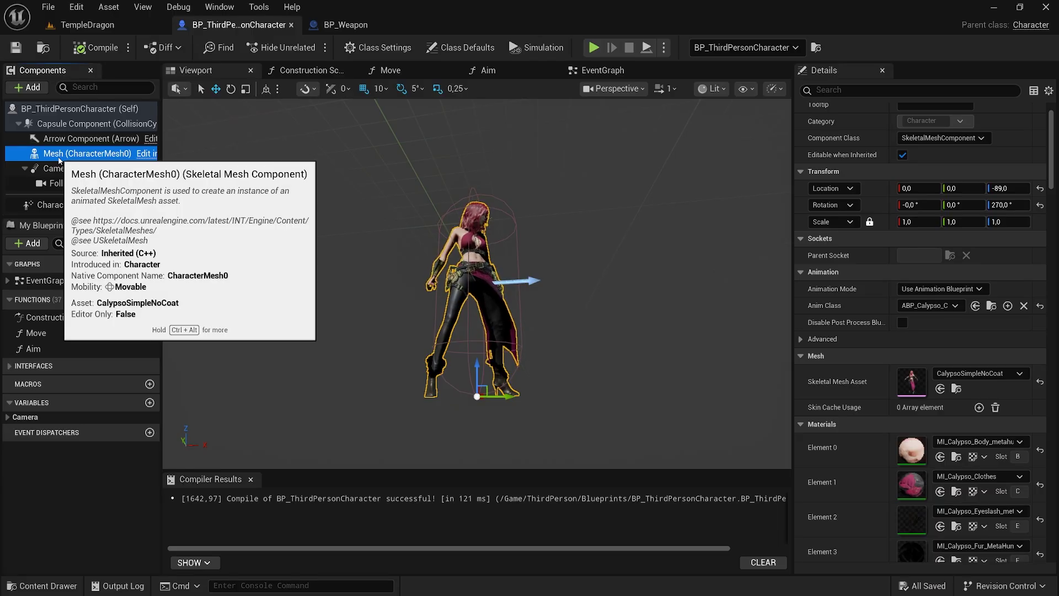
click(912, 386)
double_click(913, 386)
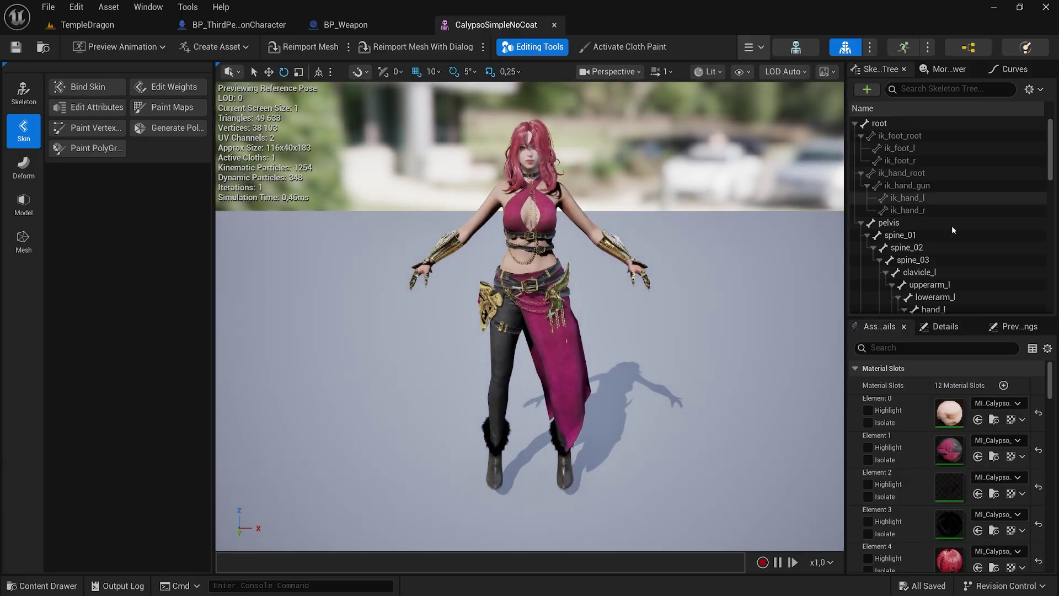
Add a socket to the hand_r bone in the Skeleton Tree and select the new hand_rSocket.
scroll(948, 223, down, 2)
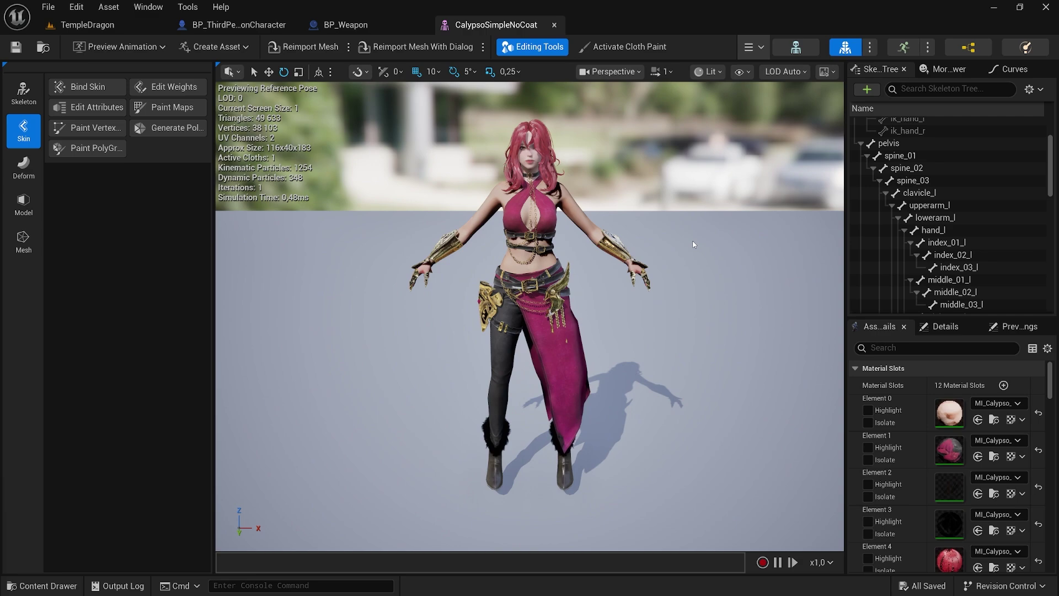
scroll(949, 221, down, 4)
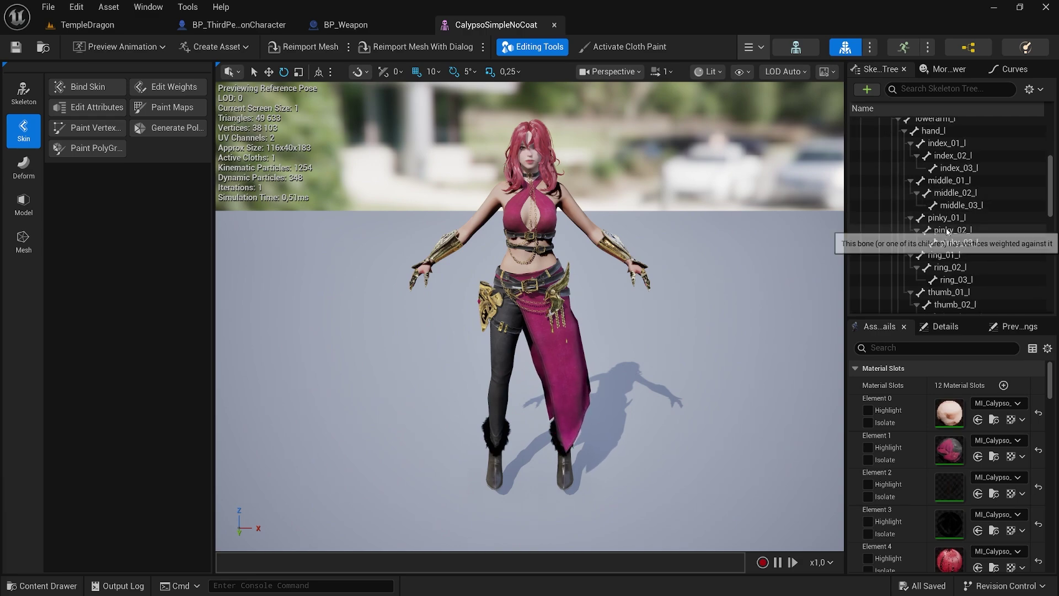
scroll(959, 208, down, 5)
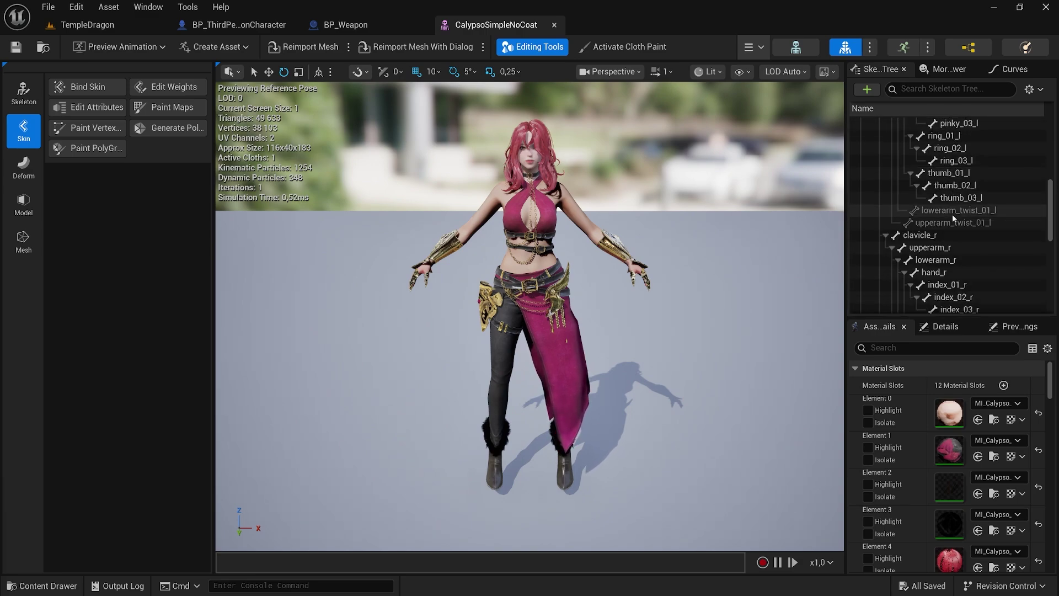
click(943, 194)
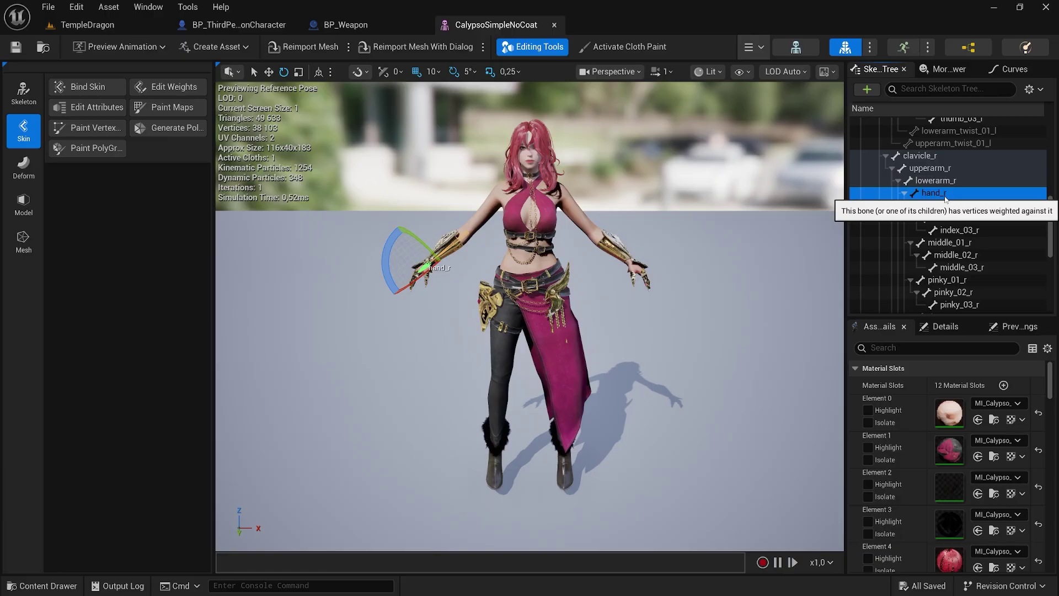
right_click(944, 196)
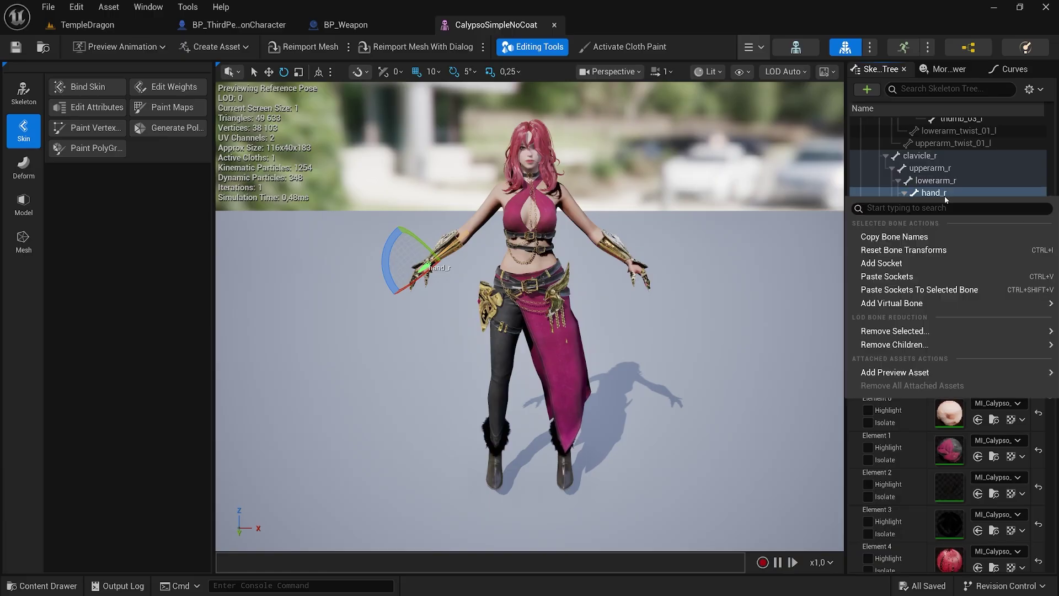
click(898, 263)
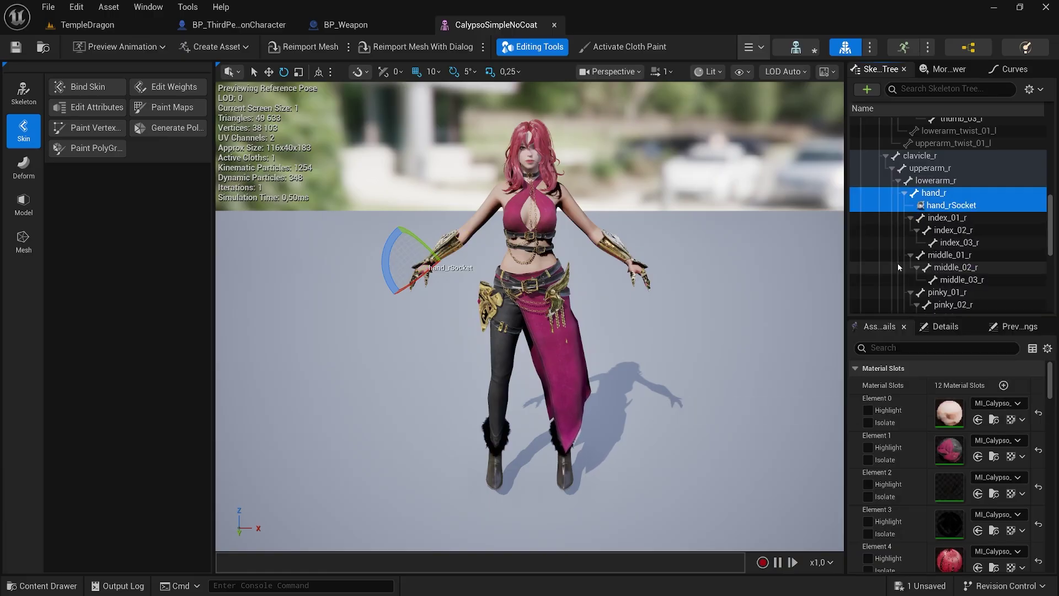
click(930, 208)
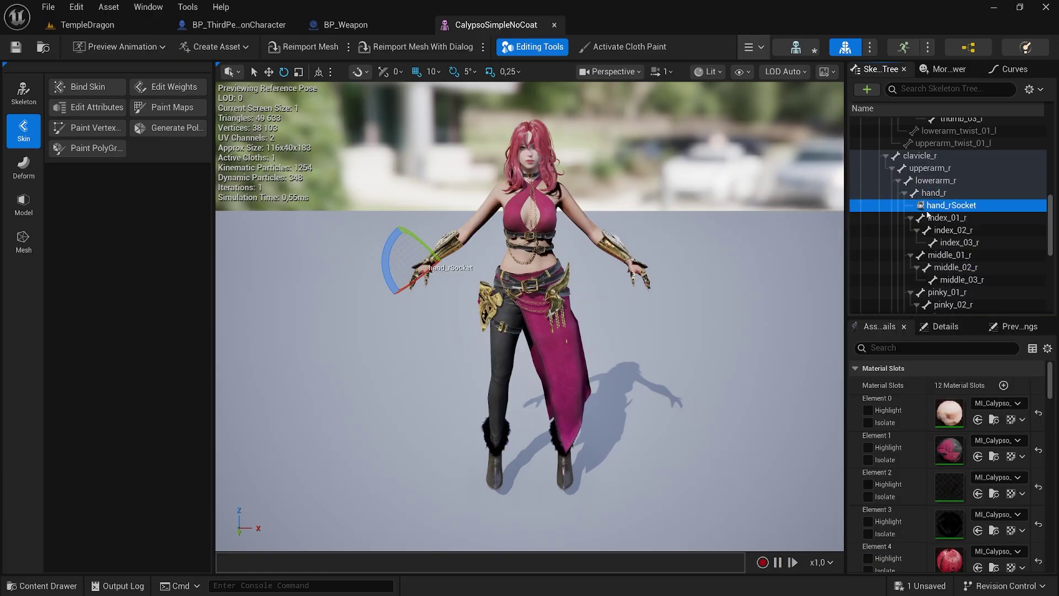
Attach SM_CalypsoSword as a preview asset on hand_rSocket.
right_click(976, 205)
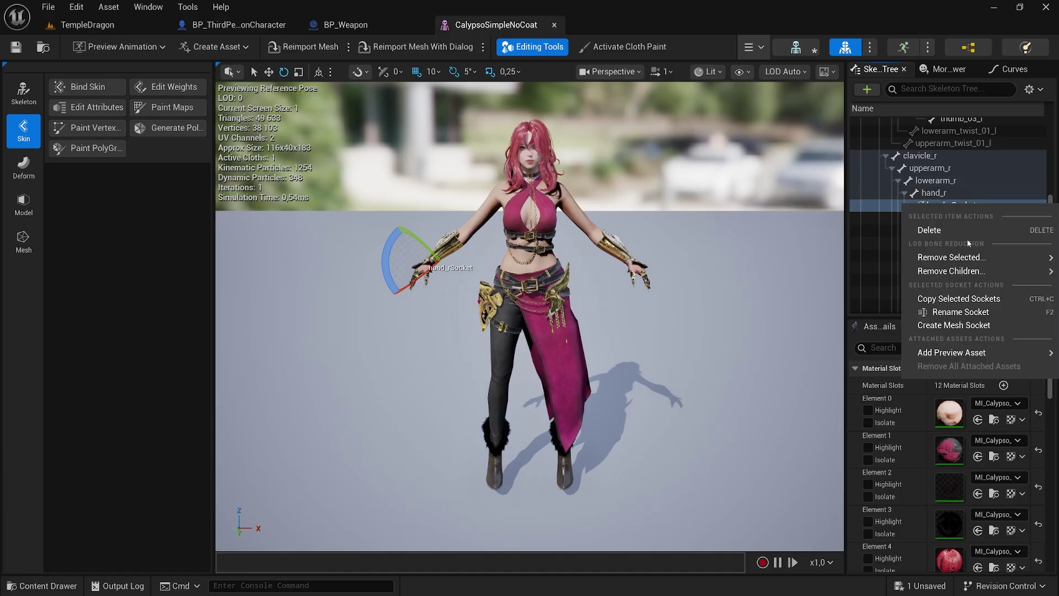
mouse_move(963, 354)
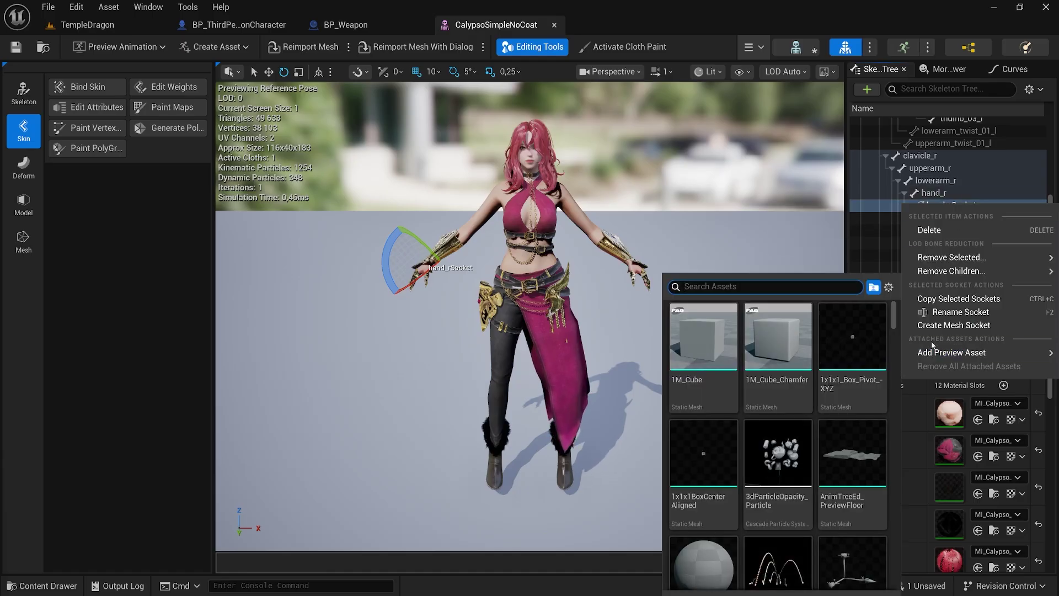
text(sword)
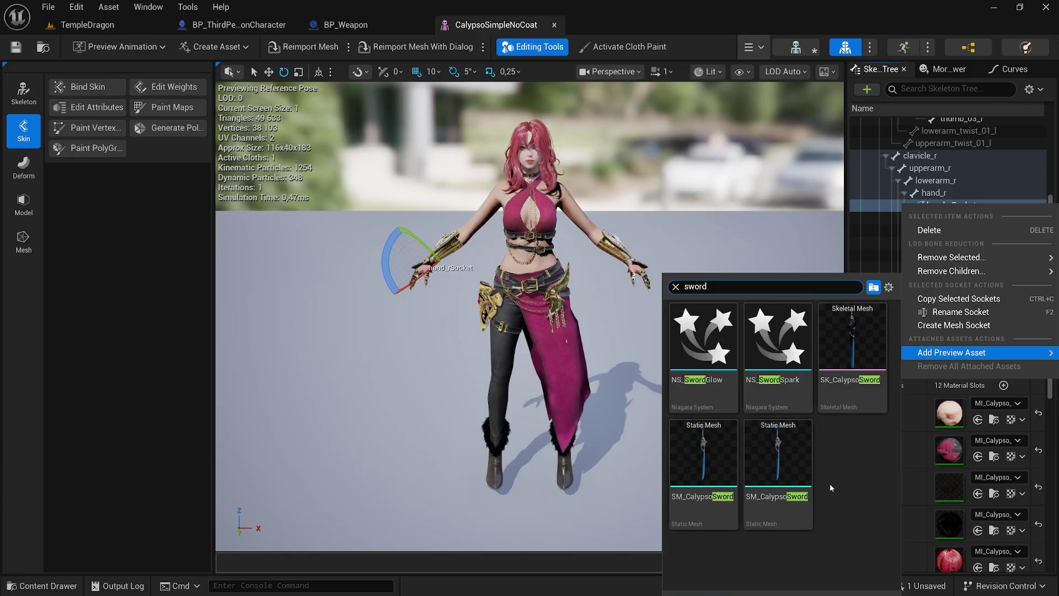
click(778, 472)
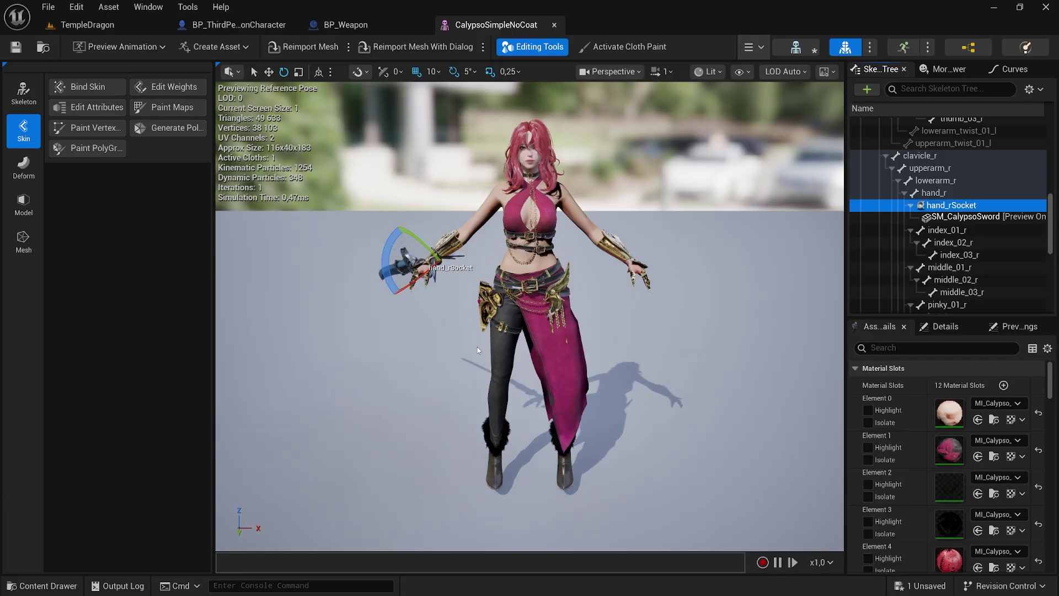
Orbit in to inspect the sword at the right hand and select hand_rSocket.
alt+drag(479, 350, 612, 322)
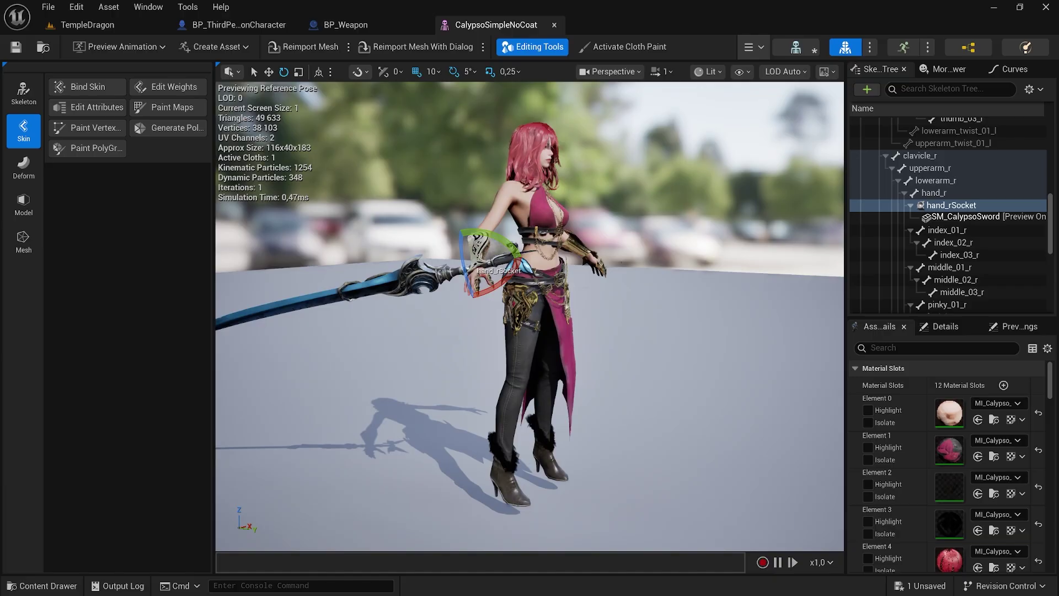
right_drag(561, 312, 364, 317)
key(w)
scroll(651, 251, down, 10)
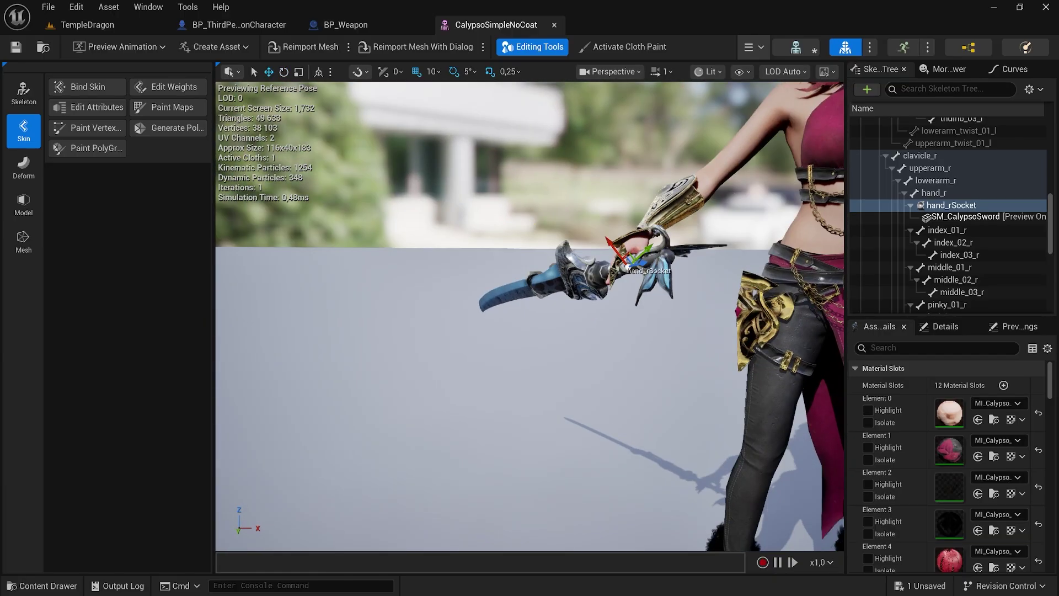
scroll(306, 351, up, 5)
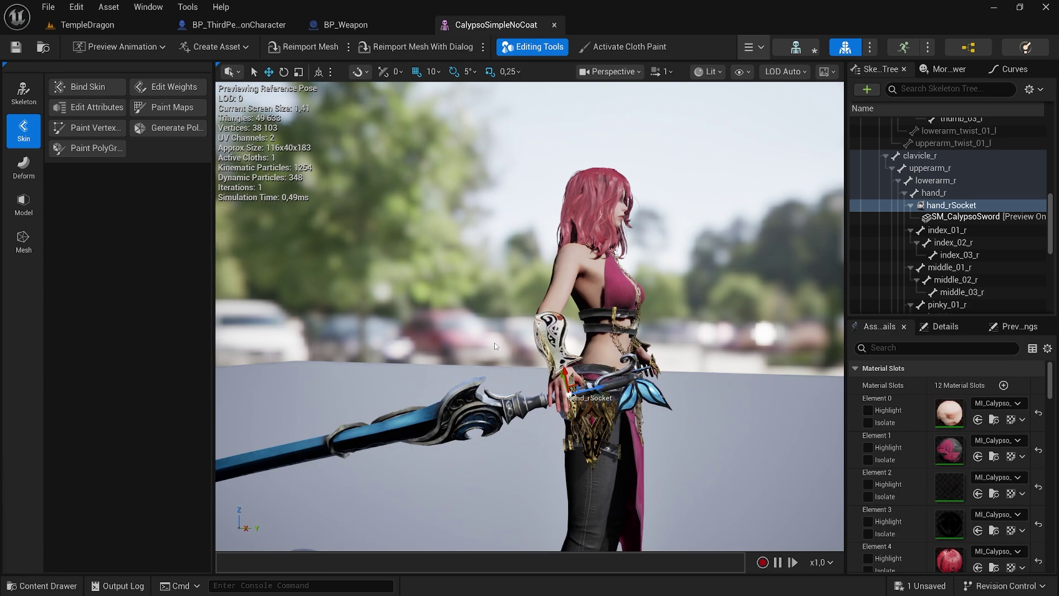
click(514, 397)
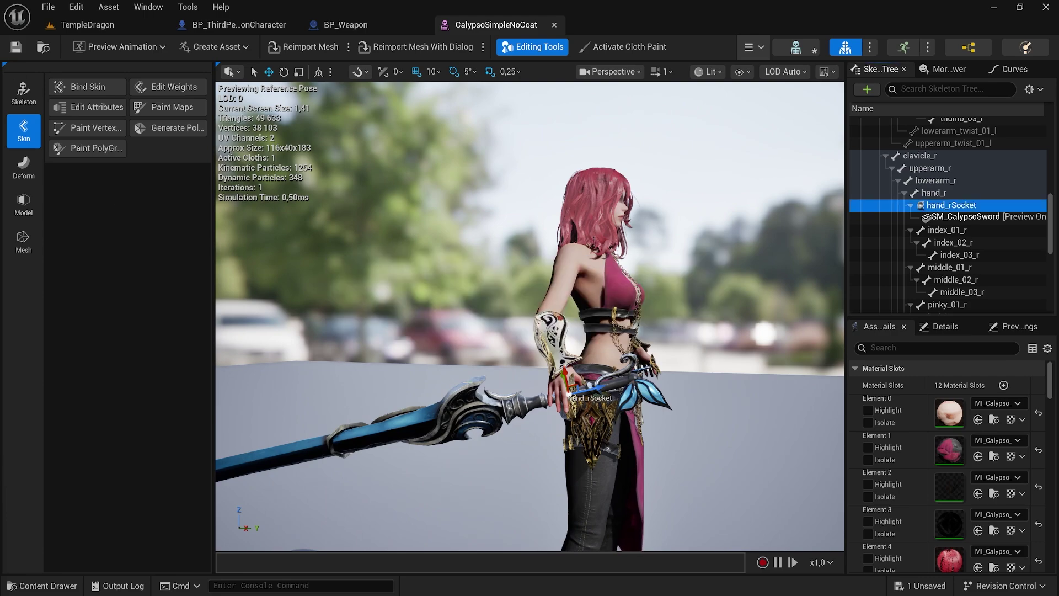
In BP_ThirdPersonCharacter, add BP_Weapon from the Content Drawer as a child of Mesh.
click(243, 25)
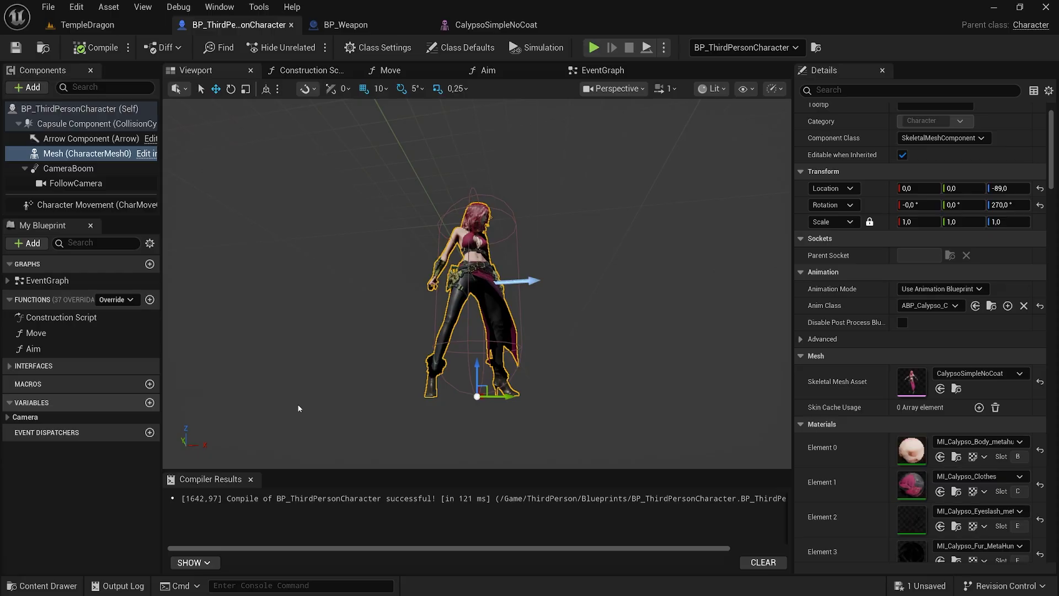
scroll(424, 250, up, 5)
right_drag(424, 250, 411, 303)
scroll(424, 249, down, 3)
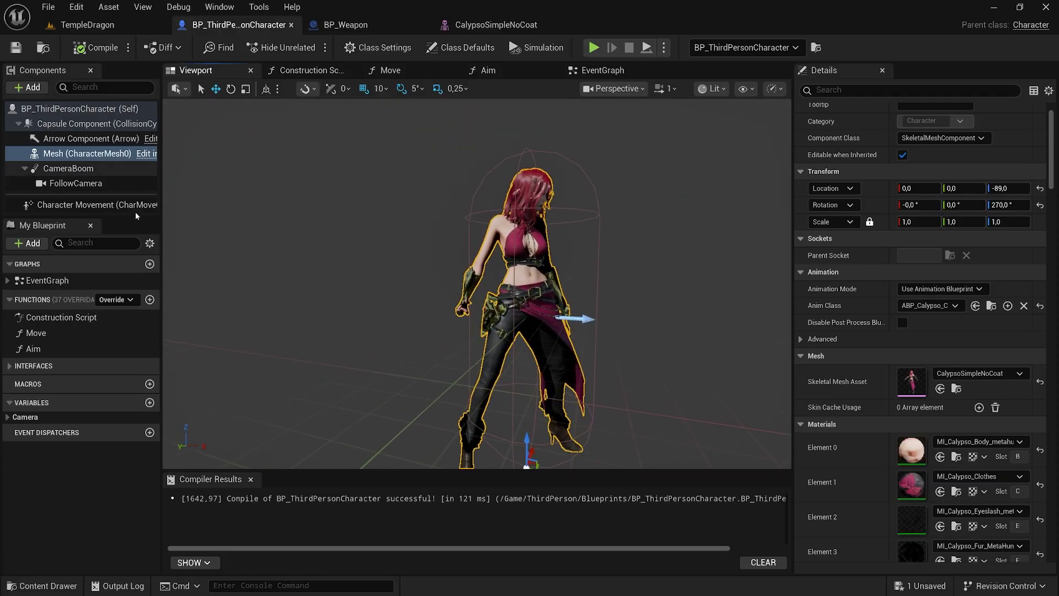
click(16, 586)
click(437, 381)
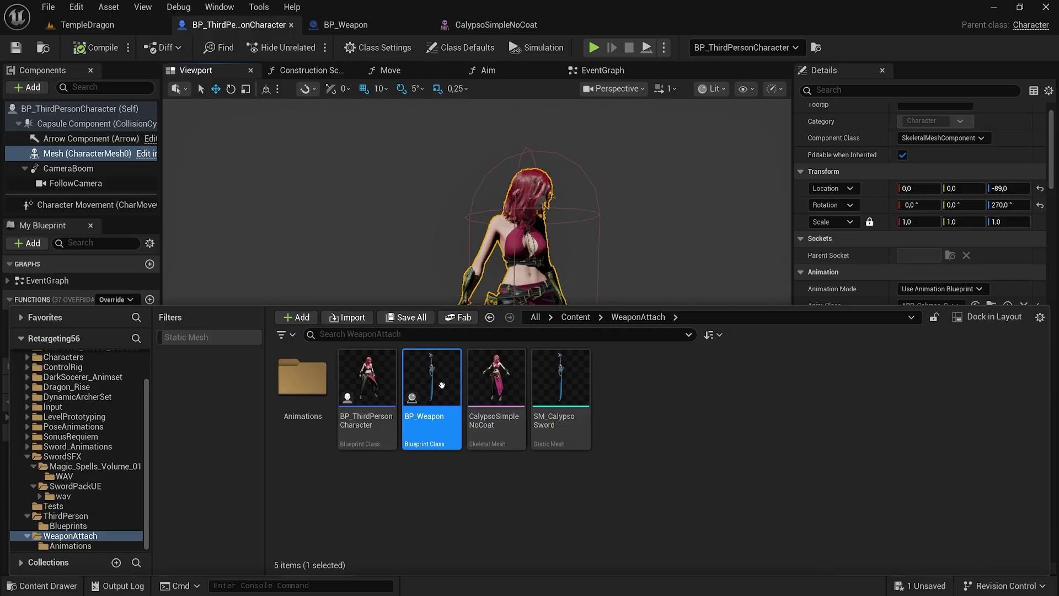
drag(439, 382, 96, 158)
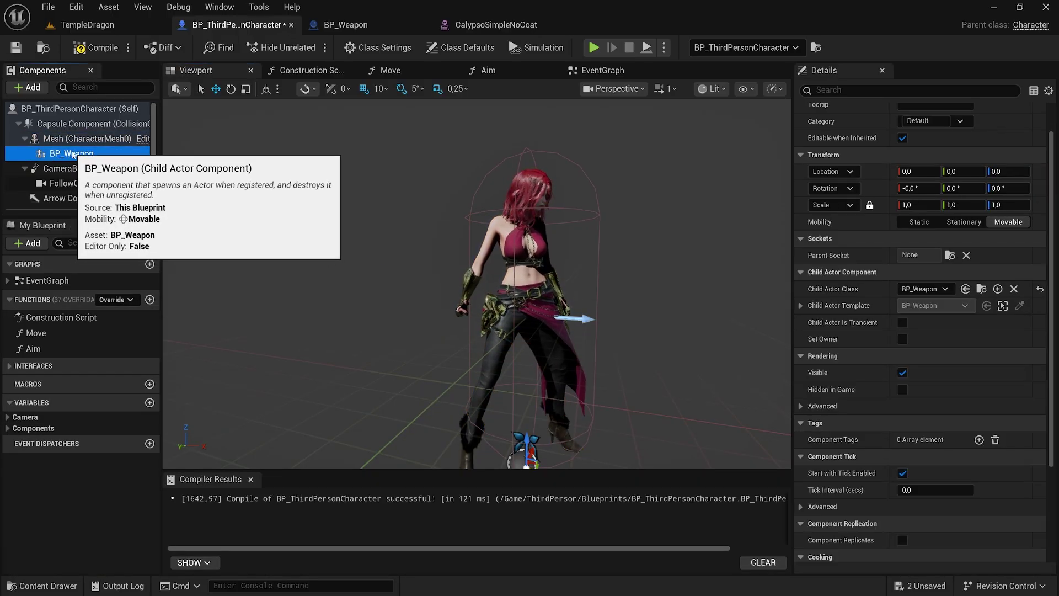
right_drag(666, 246, 717, 287)
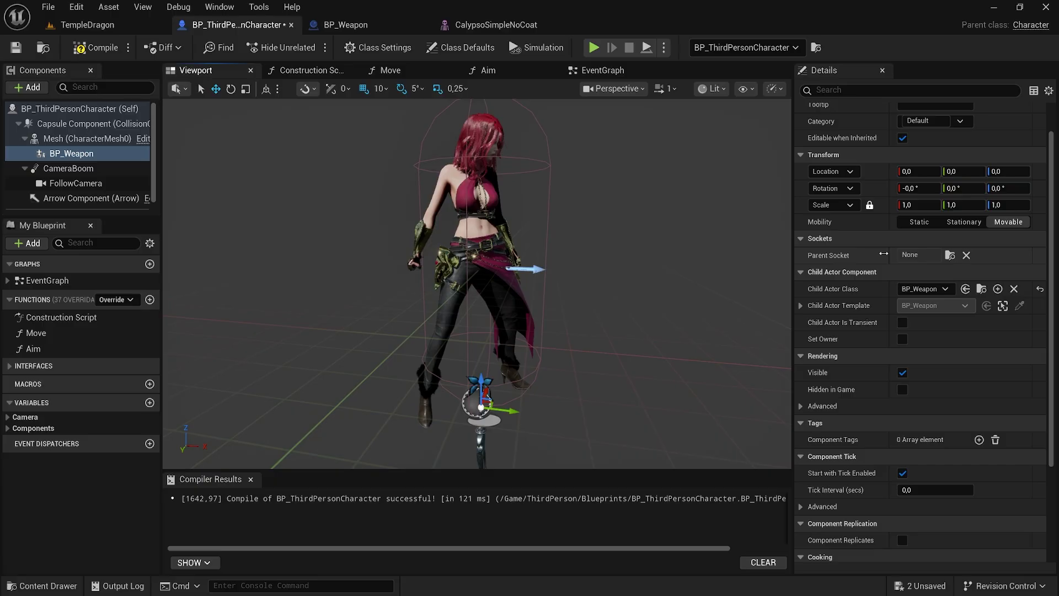
Set the weapon's Parent Socket to hand_rSocket, inspect it, and return to TempleDragon.
click(950, 255)
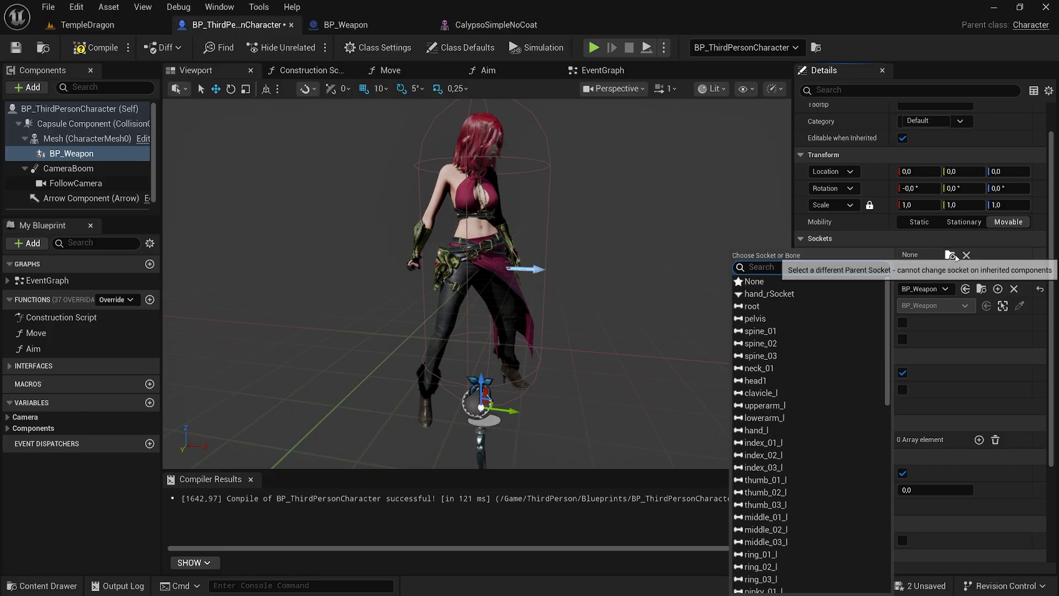
click(770, 294)
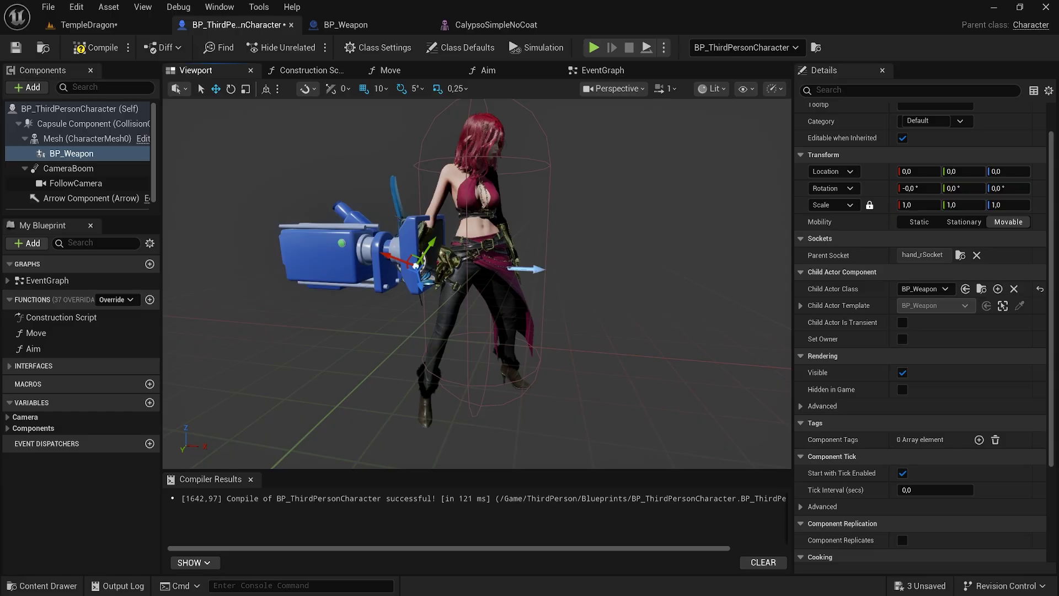
right_drag(606, 276, 640, 276)
key(w)
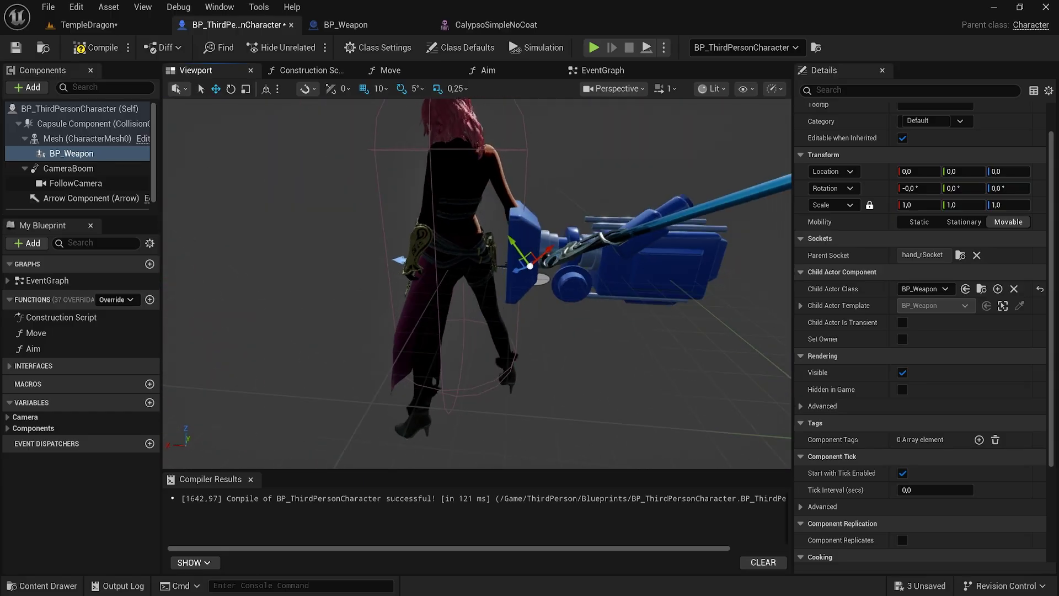
right_drag(419, 287, 437, 267)
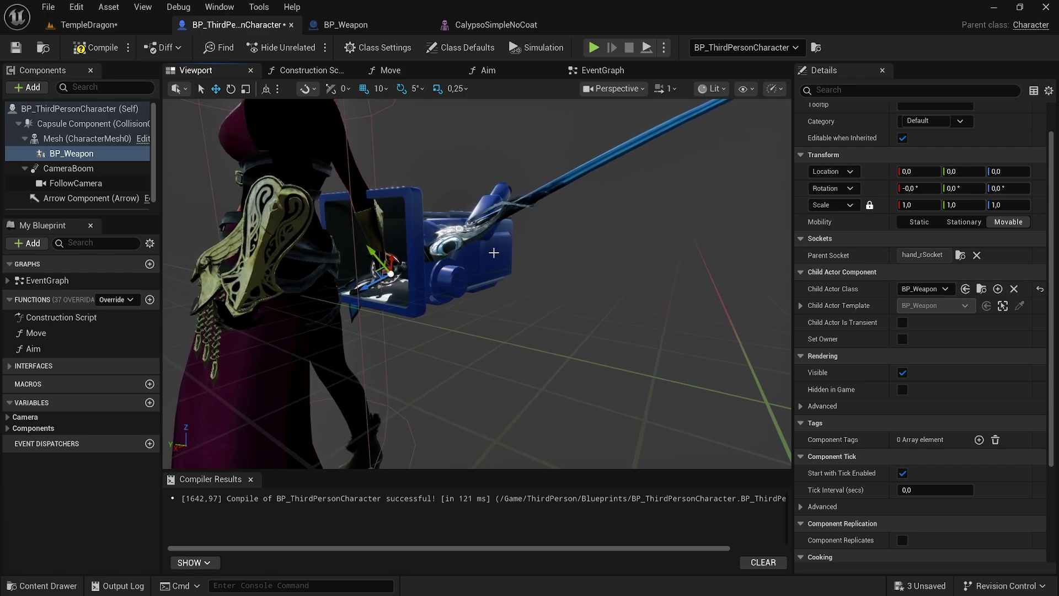
mouse_move(473, 278)
right_down()
mouse_move(529, 276)
mouse_move(472, 279)
right_up()
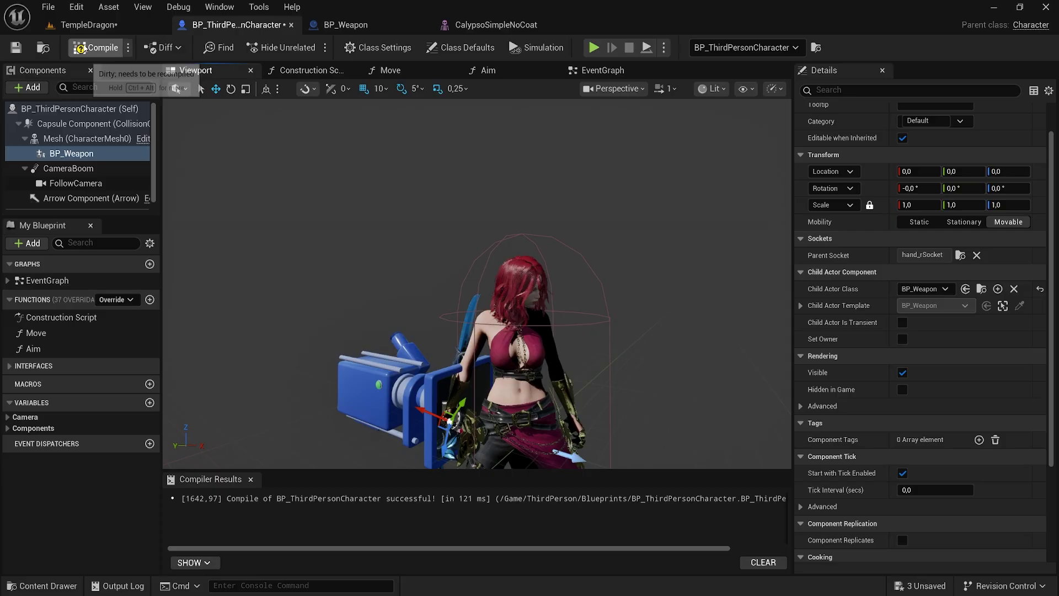
click(103, 28)
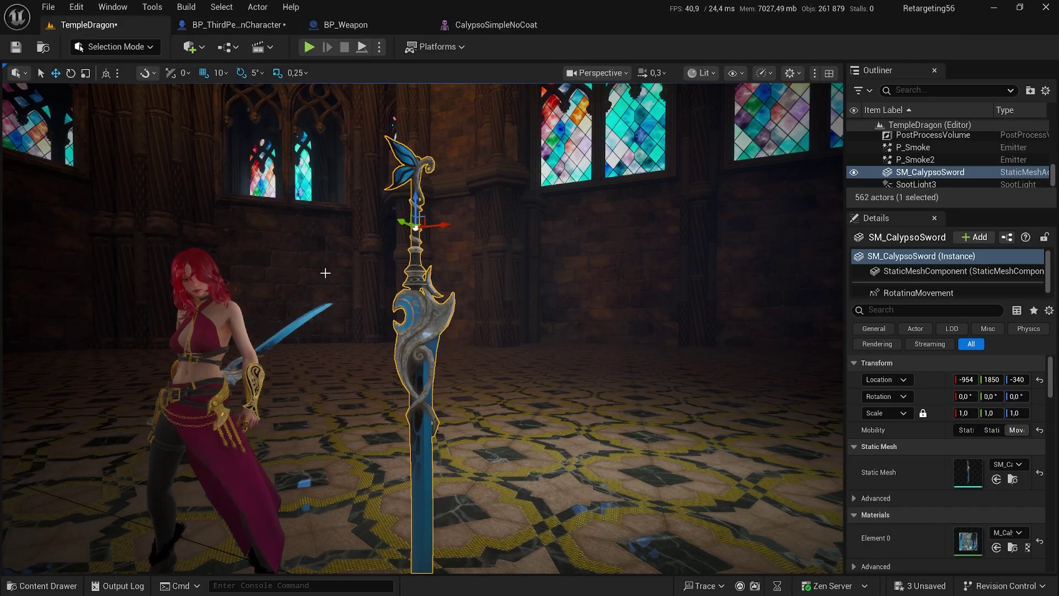
Fly around the character in TempleDragon to check the sword in her right hand.
right_drag(325, 273, 552, 254)
key(a)
scroll(474, 290, down, 1)
key(a)
key(d)
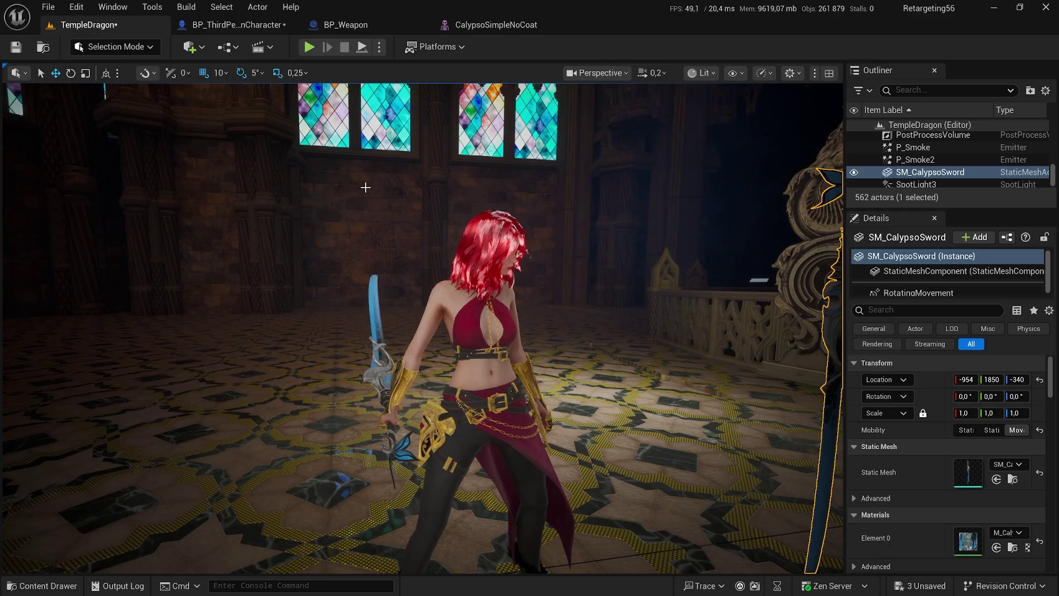
In BP_Weapon, set the SM_CalypsoSword component's Collision Presets to NoCollision.
click(381, 23)
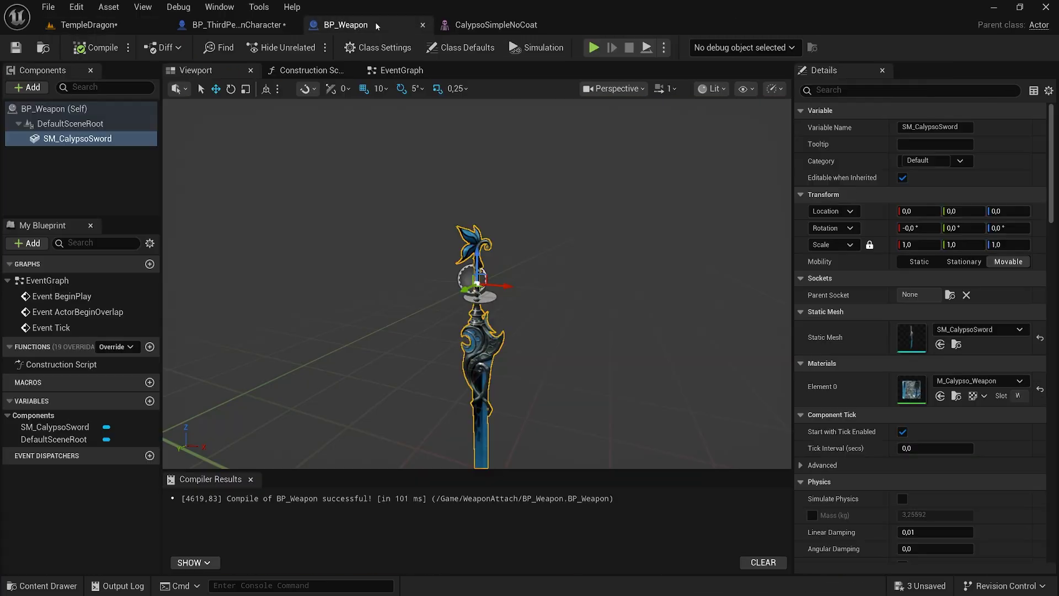
click(124, 140)
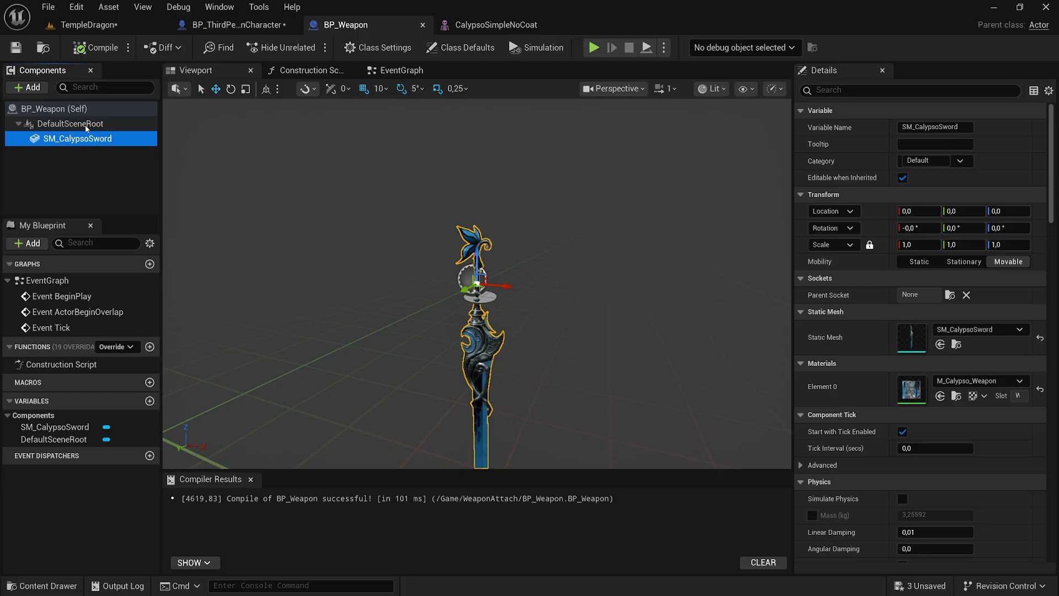
scroll(877, 413, down, 15)
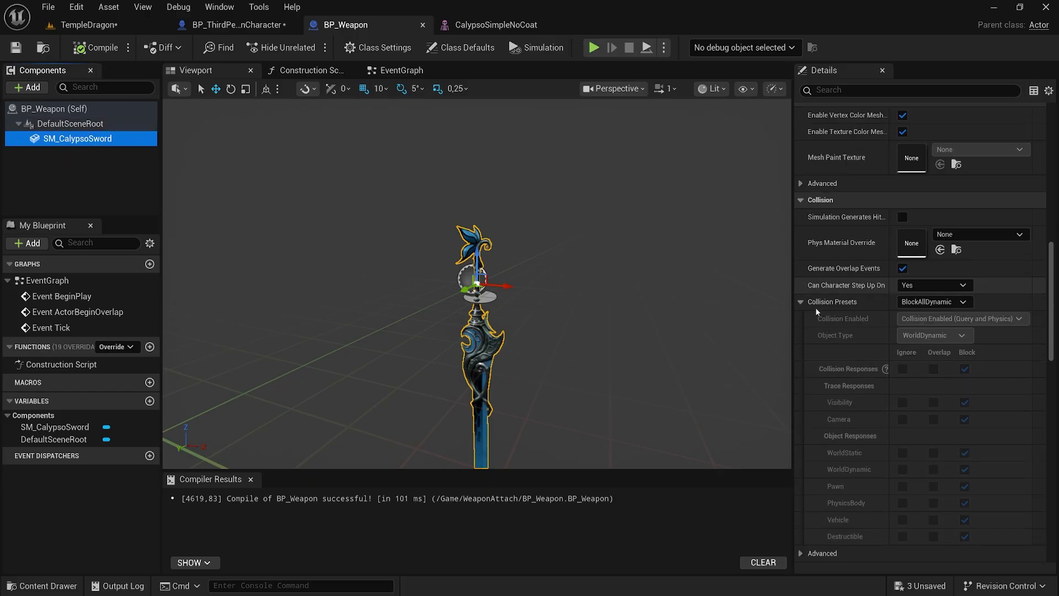
click(926, 303)
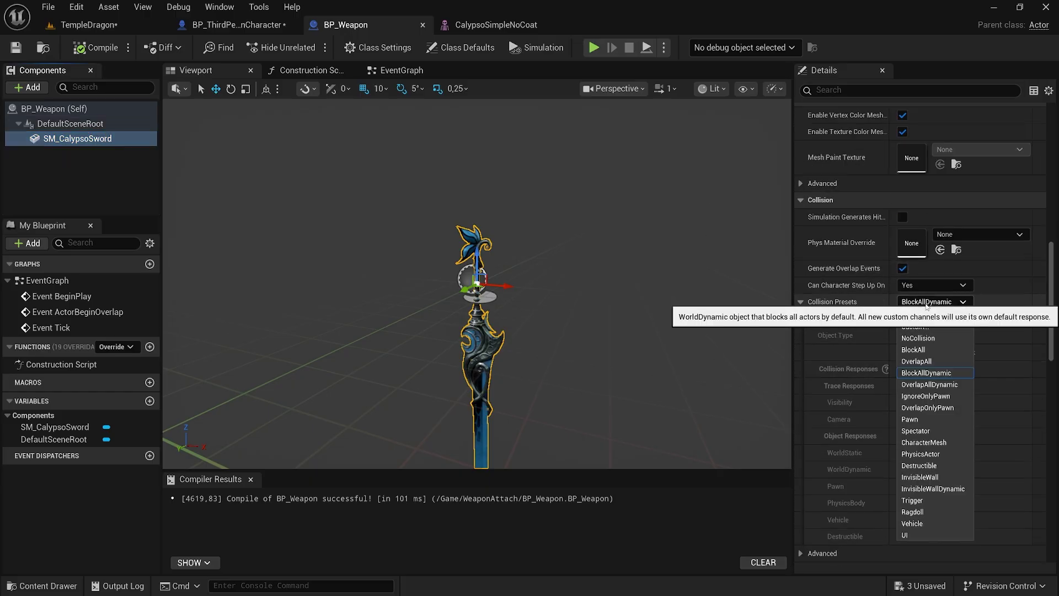
click(926, 338)
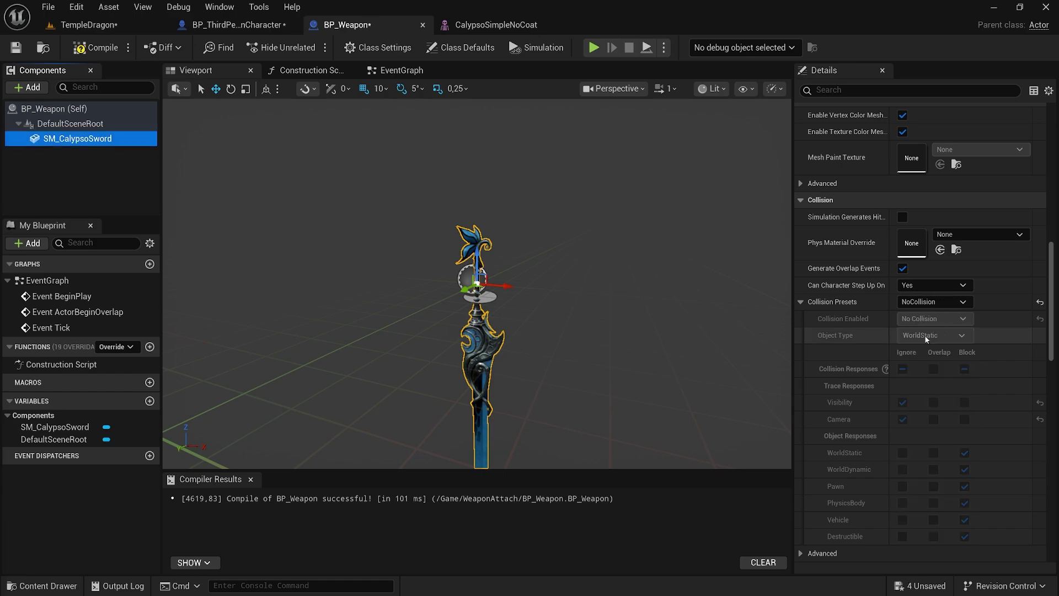
Compile and save BP_Weapon, then go back to the TempleDragon level.
click(96, 47)
click(15, 48)
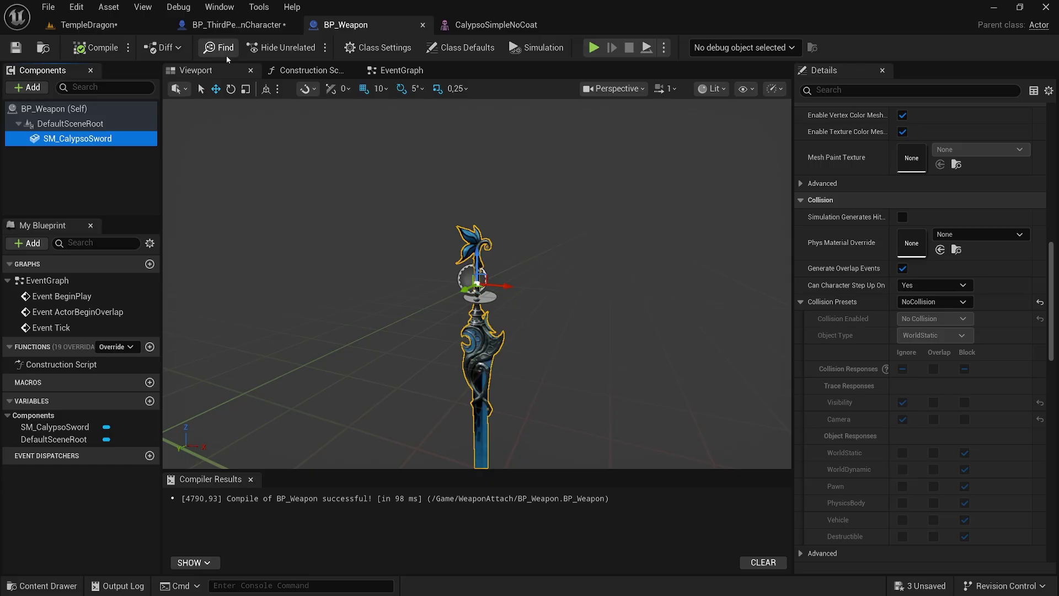
click(249, 32)
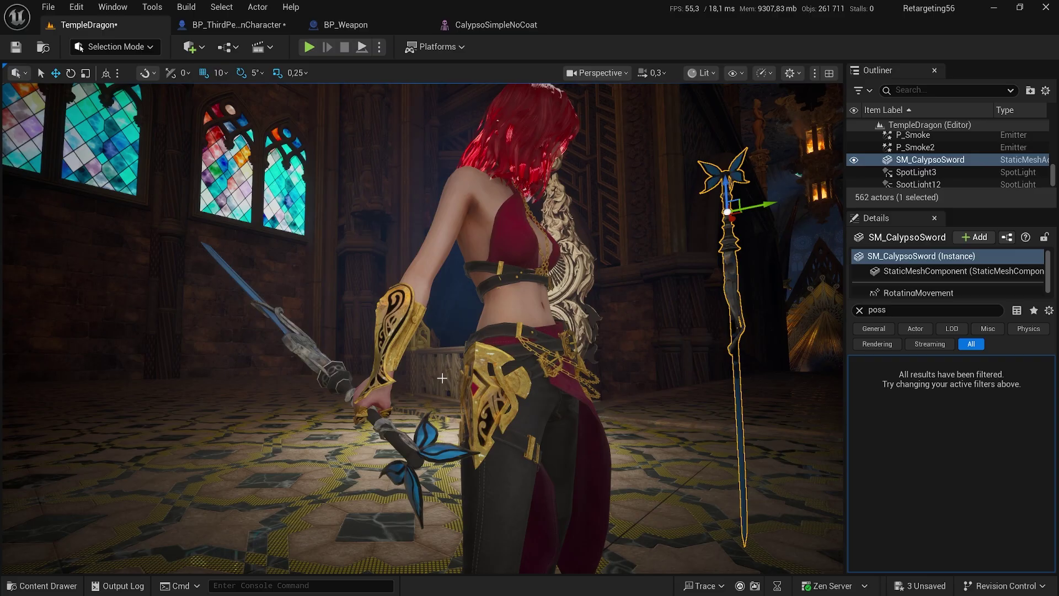
Rotate the sword about 170 degrees in the BP_Weapon blueprint's viewport.
right_drag(464, 403, 656, 391)
key(a)
alt+drag(322, 404, 256, 403)
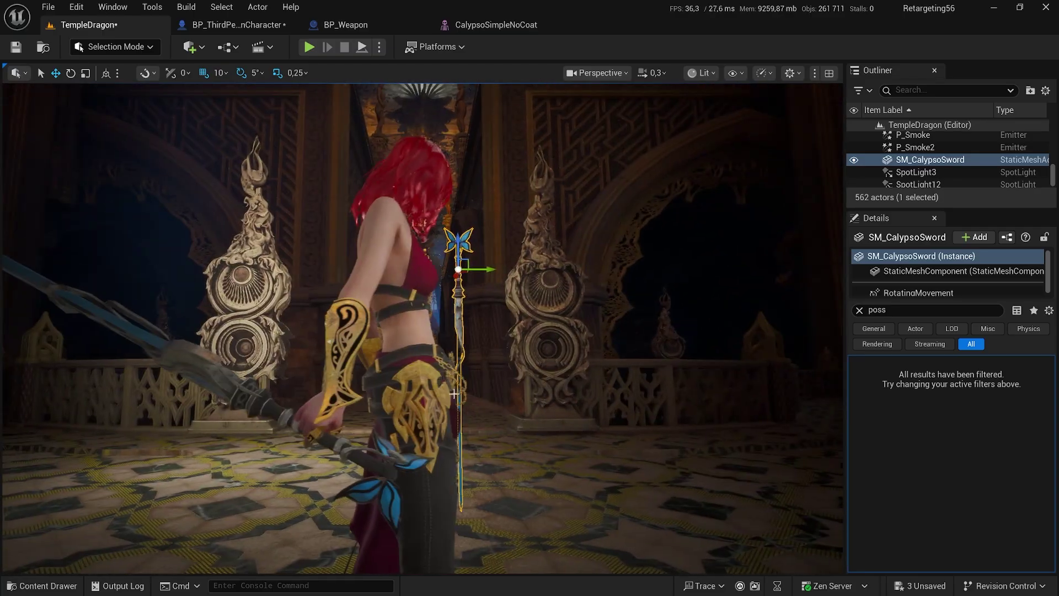
click(343, 26)
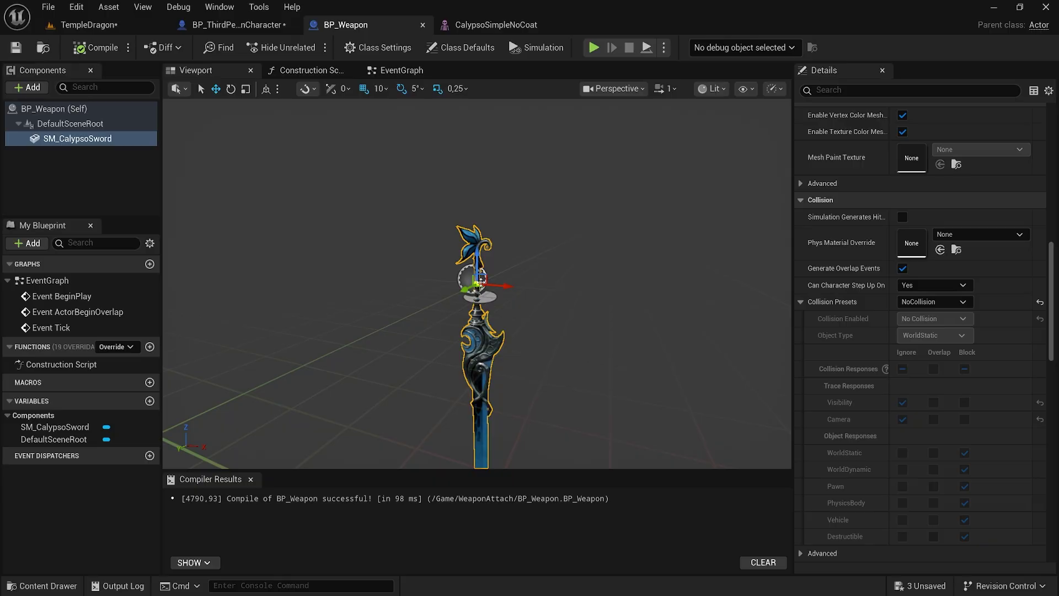
right_drag(494, 270, 469, 268)
key(e)
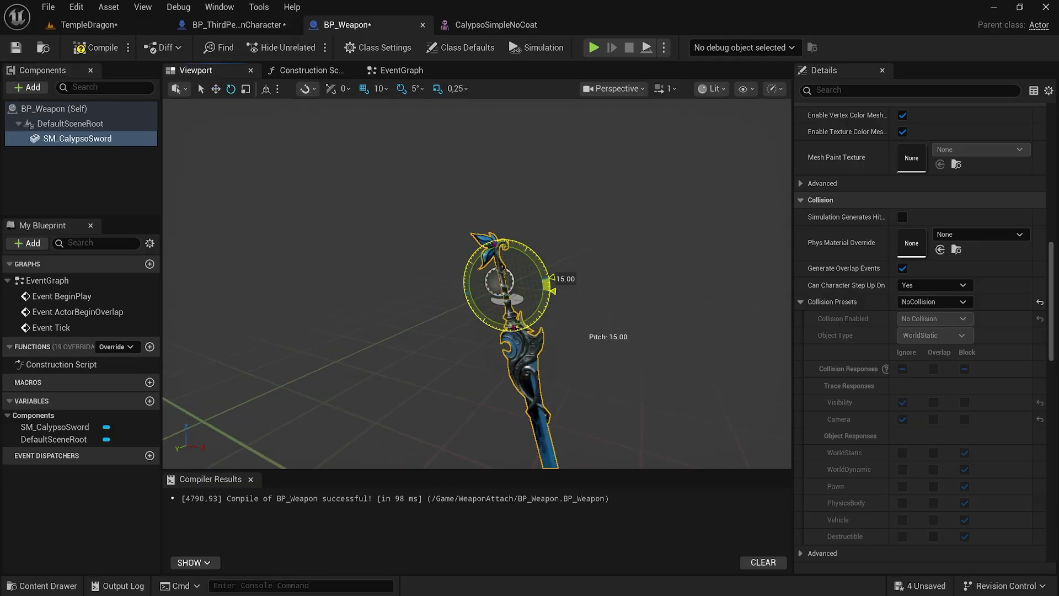
drag(553, 286, 451, 275)
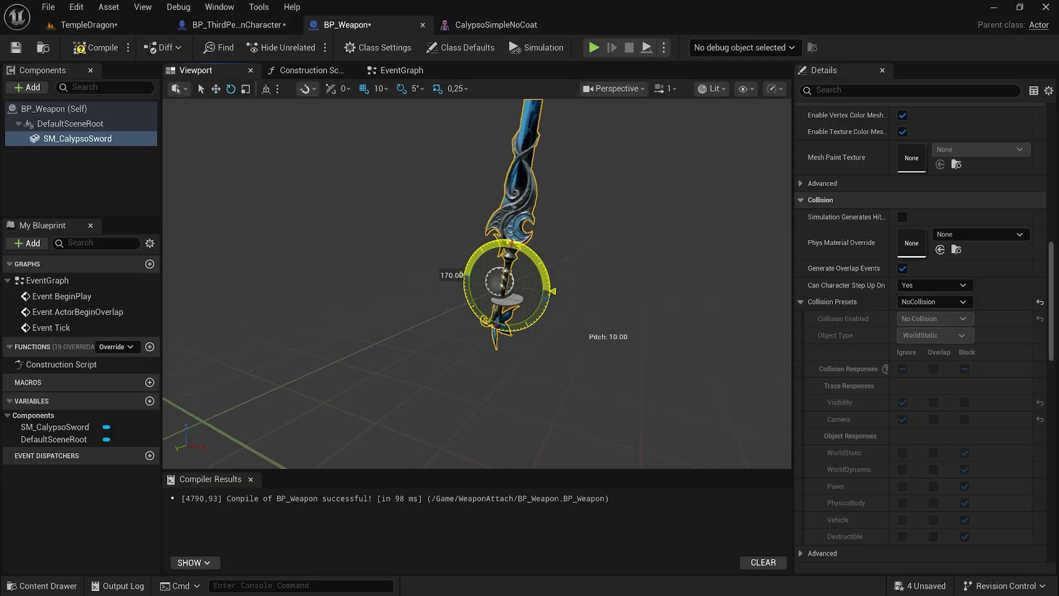
Back in the TempleDragon level, move the view close to check the sword grip.
click(89, 27)
right_drag(518, 422, 549, 408)
key(w)
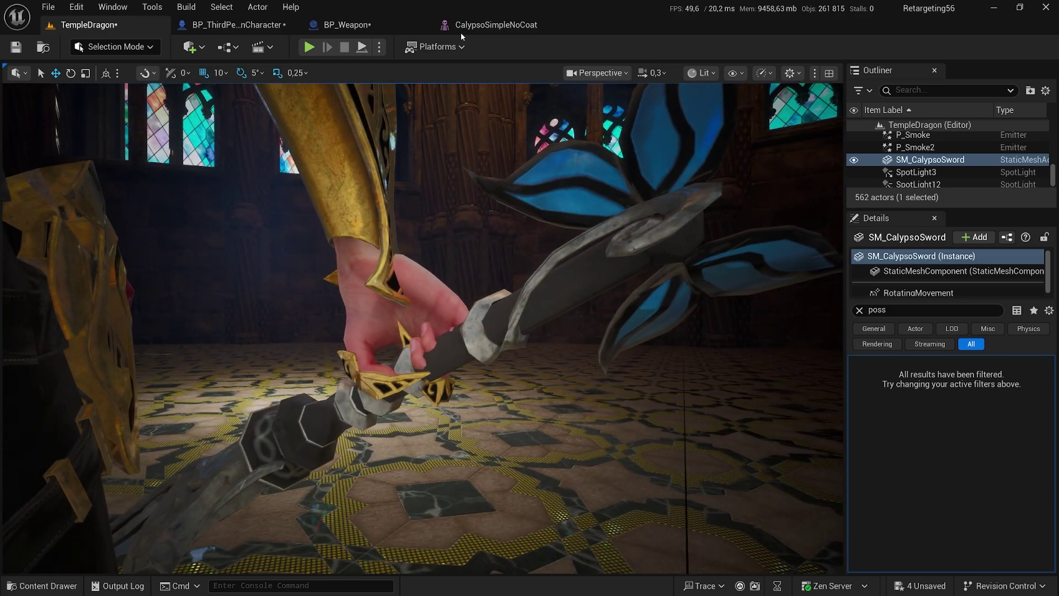
In the CalypsoSimpleNoCoat mesh editor, nudge the hand_rSocket socket slightly along X.
click(478, 24)
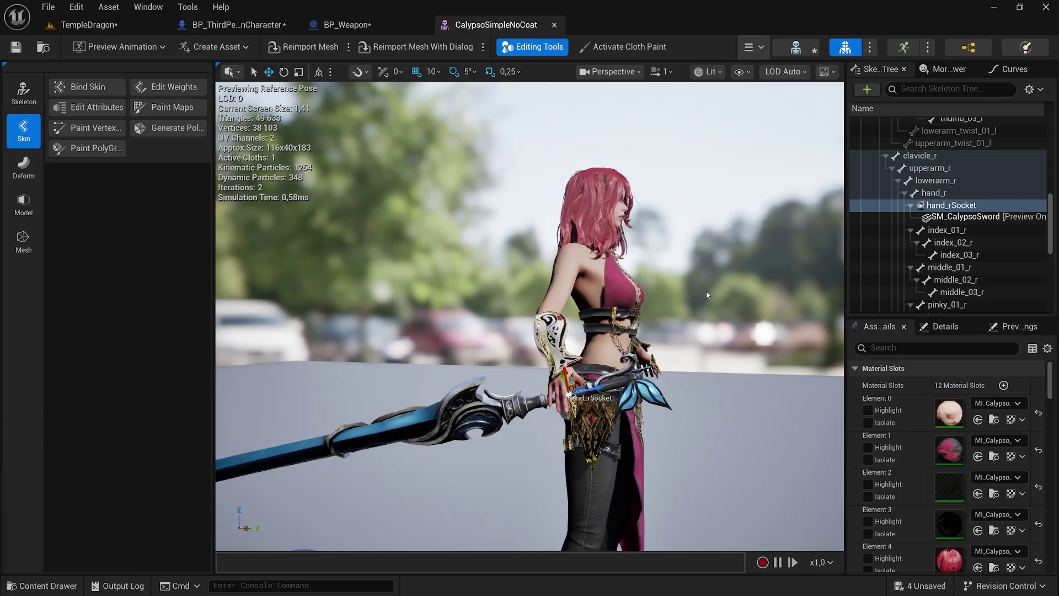
right_drag(708, 295, 708, 295)
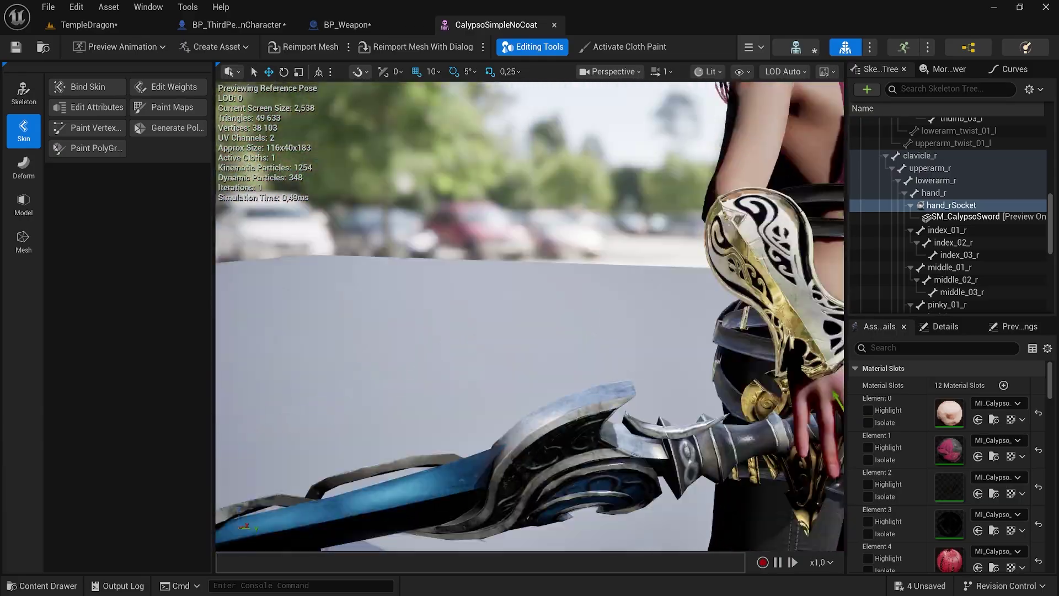
right_drag(579, 313, 579, 313)
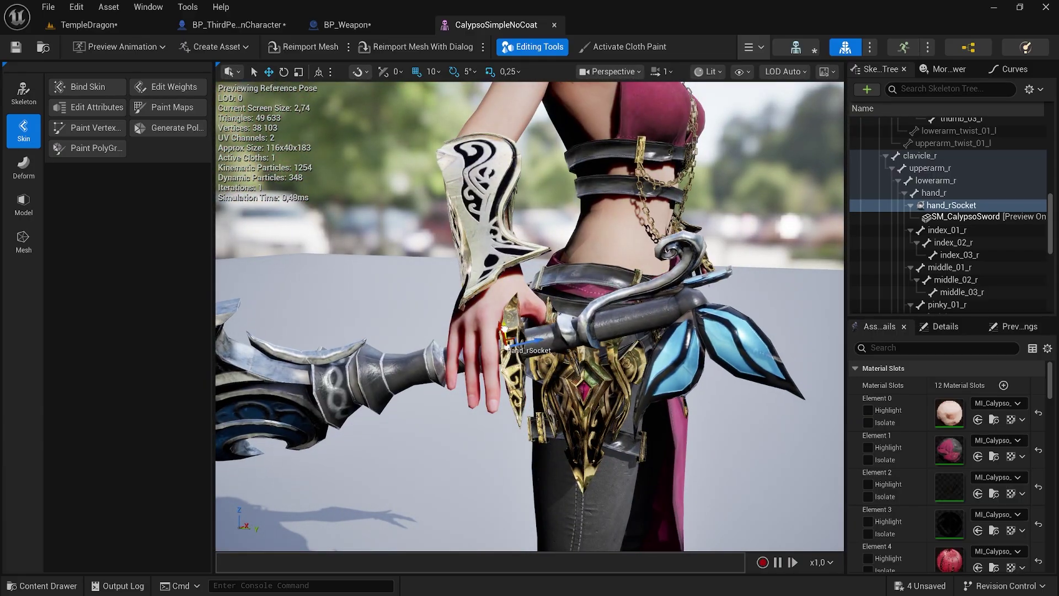
key(Escape)
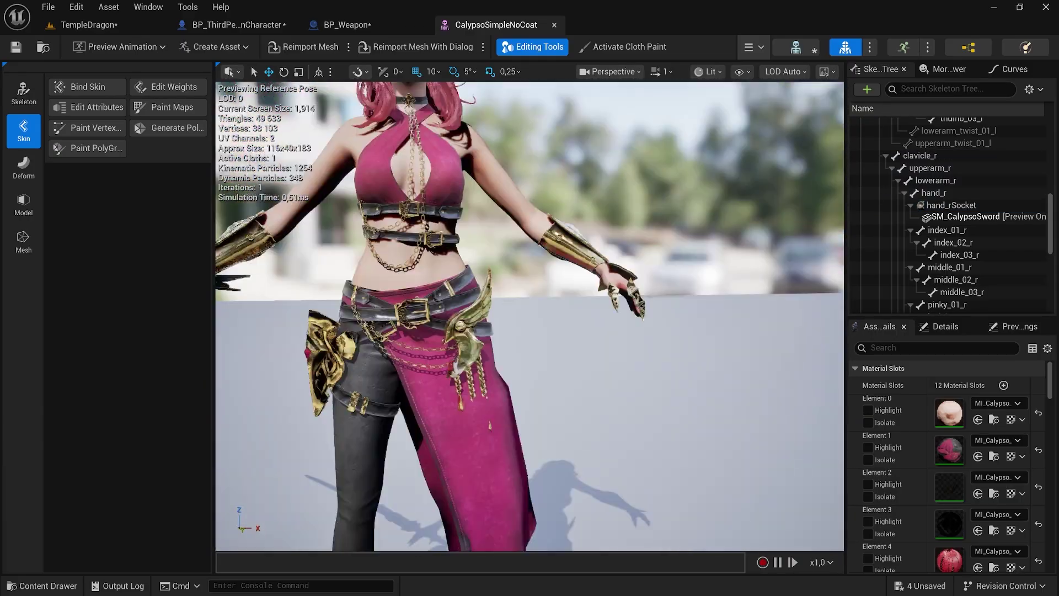
mouse_move(529, 316)
right_down()
mouse_move(521, 286)
mouse_move(555, 302)
mouse_move(529, 317)
right_up()
scroll(530, 316, down, 5)
click(996, 207)
drag(465, 279, 462, 276)
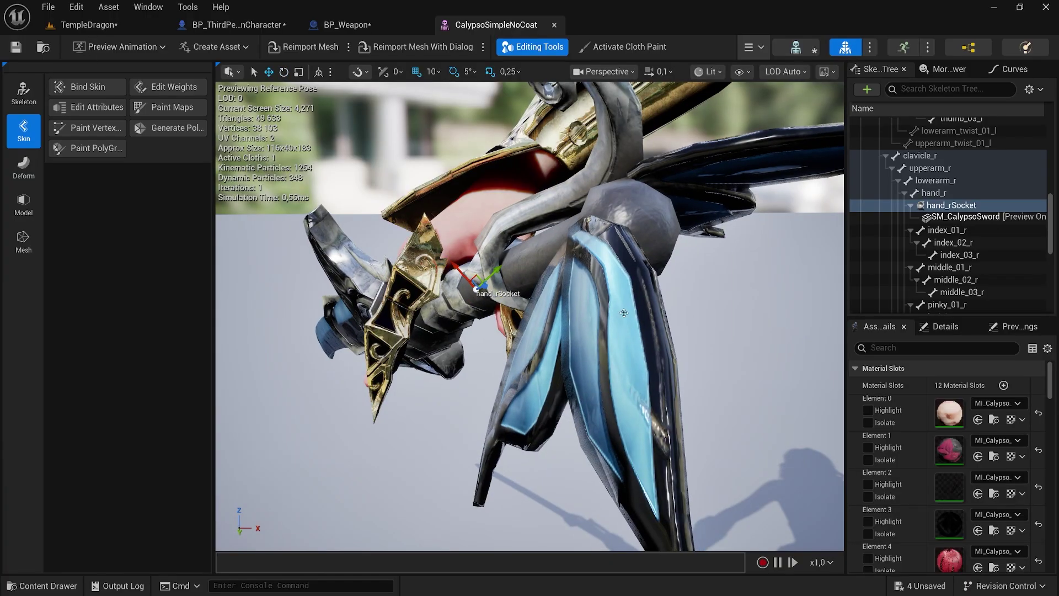
Rename the hand_rSocket socket to hand_rWeapon.
right_click(961, 208)
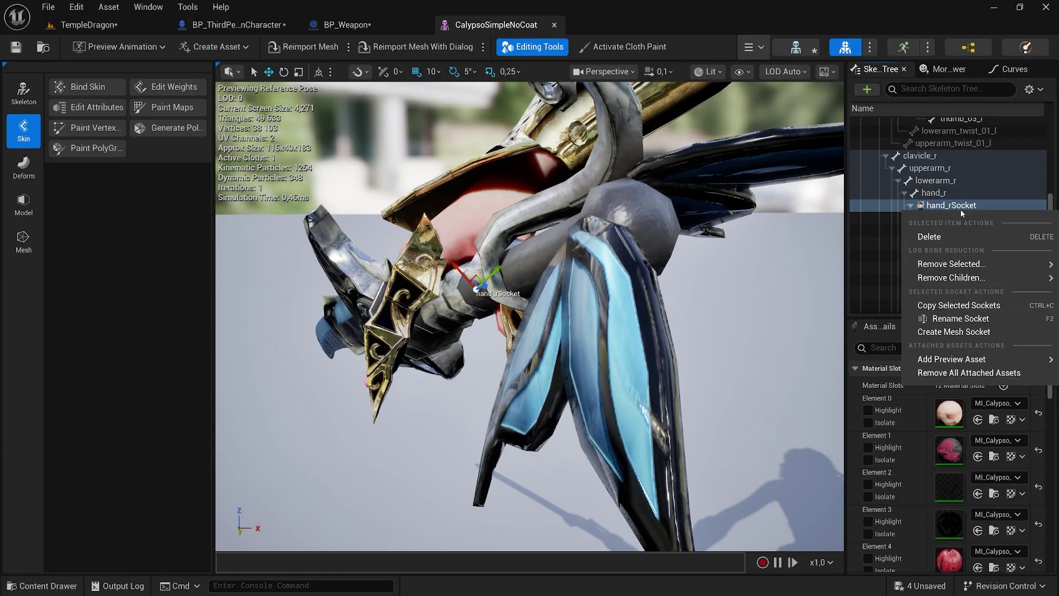
click(961, 318)
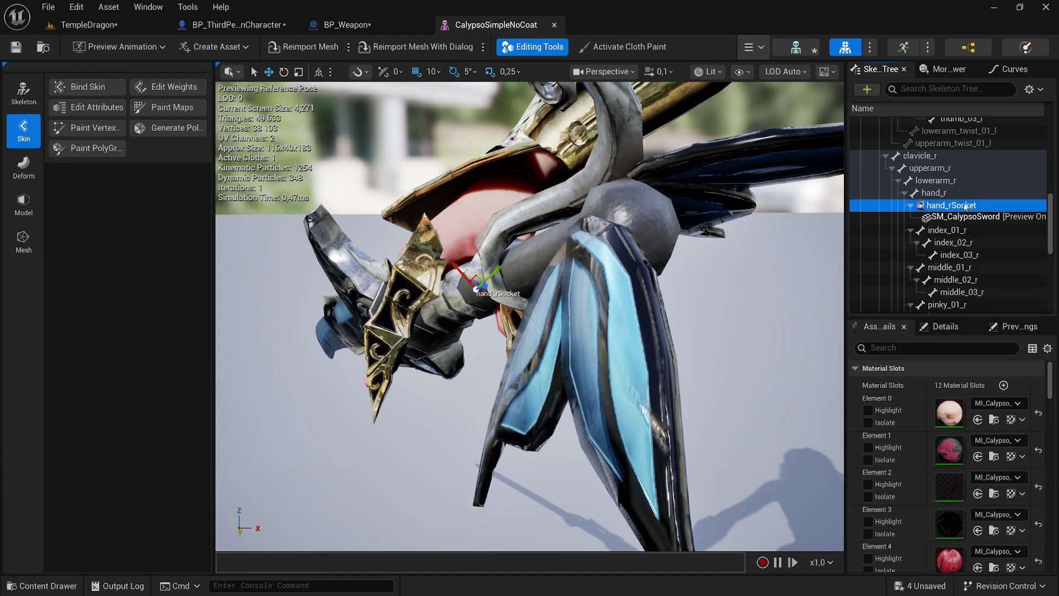
right_click(985, 205)
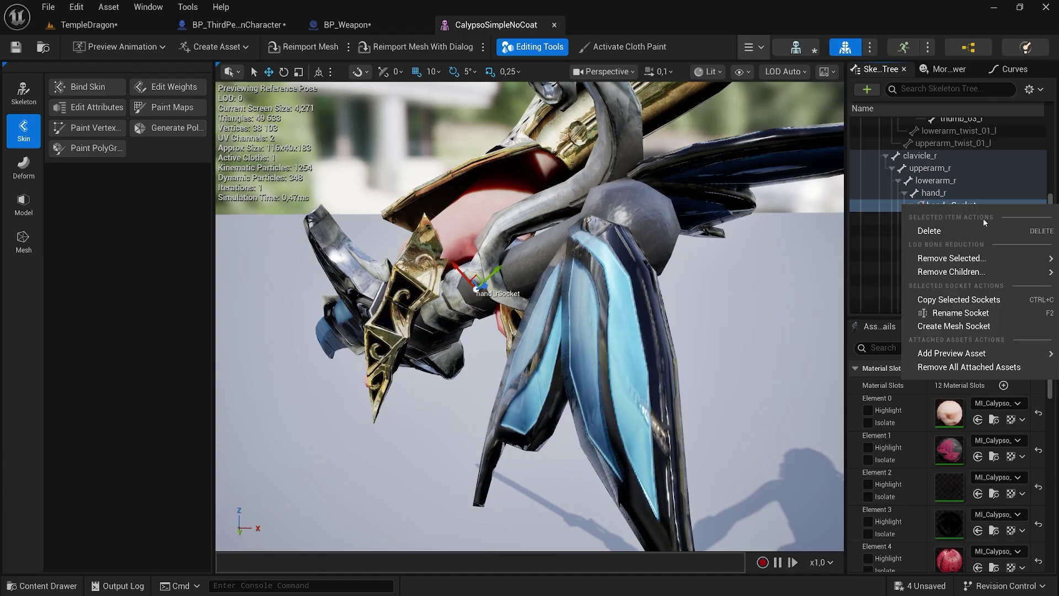
click(960, 312)
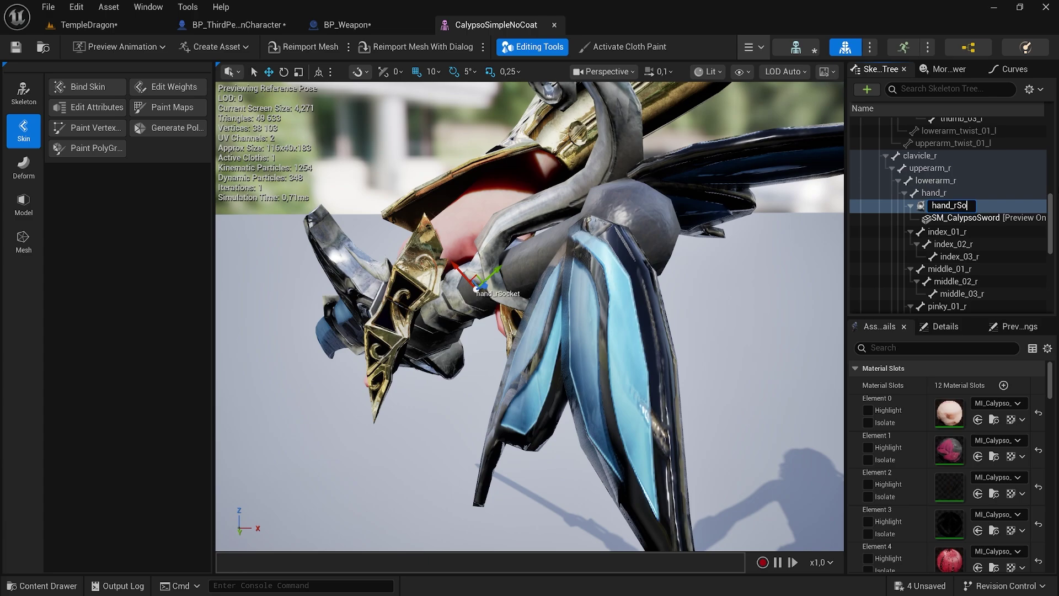
text(Weapon)
key(Return)
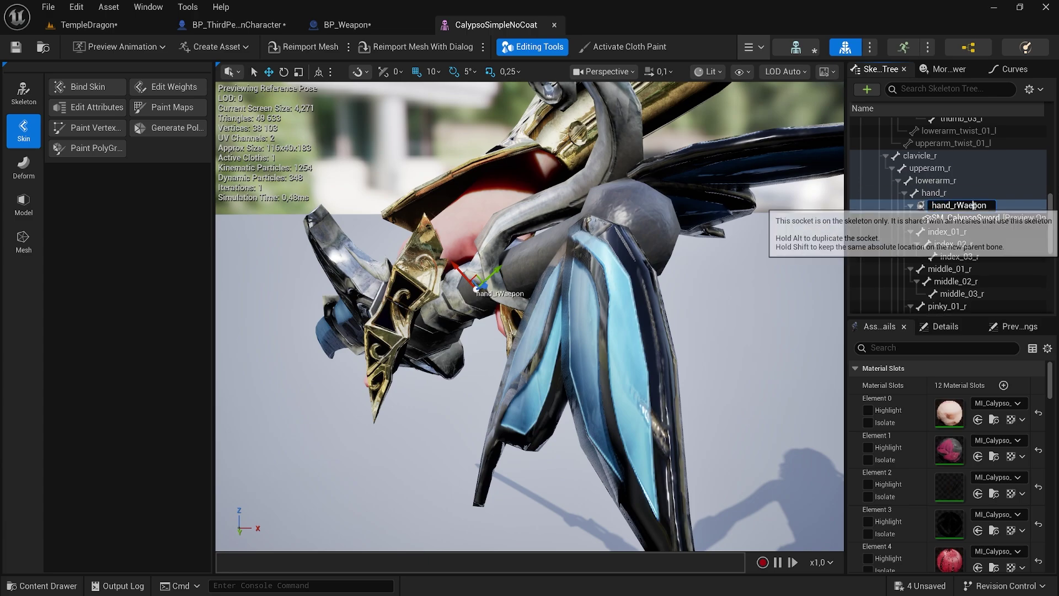
In BP_ThirdPersonCharacter, set the BP_Weapon component's Parent Socket to hand_rWeapon.
click(88, 25)
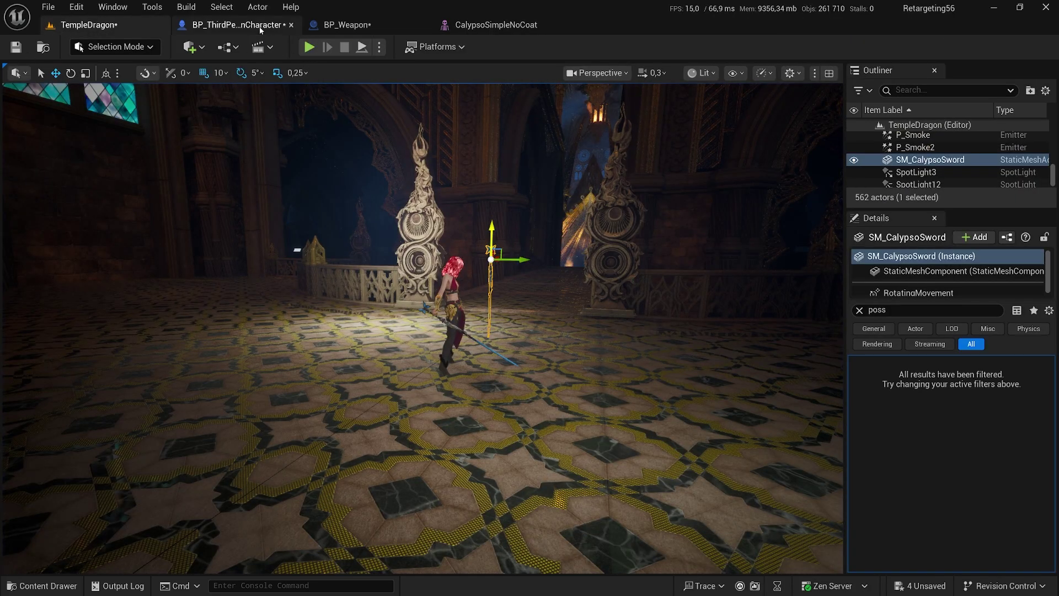
click(237, 24)
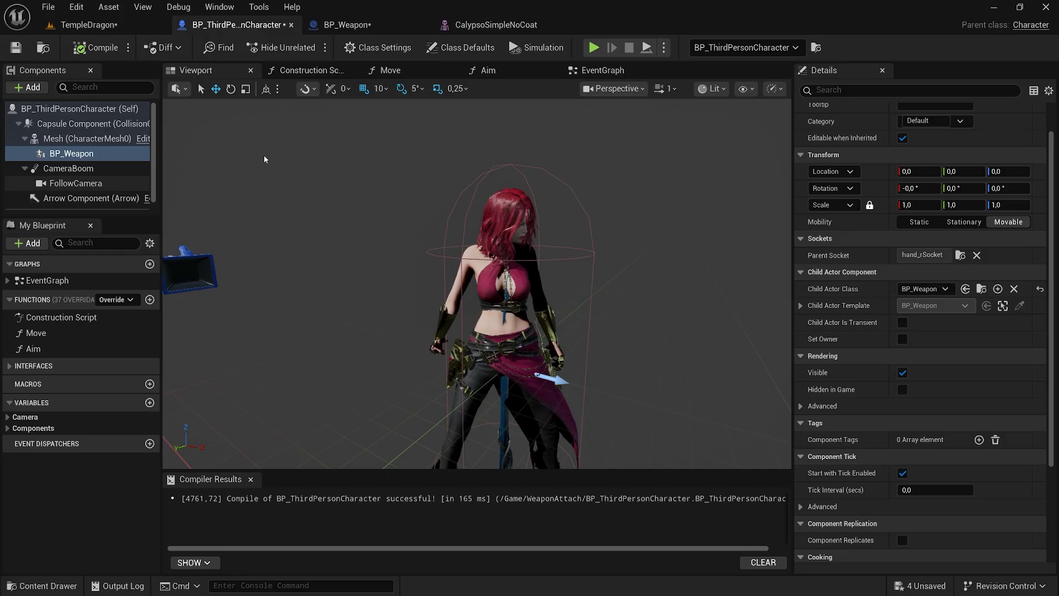
click(98, 155)
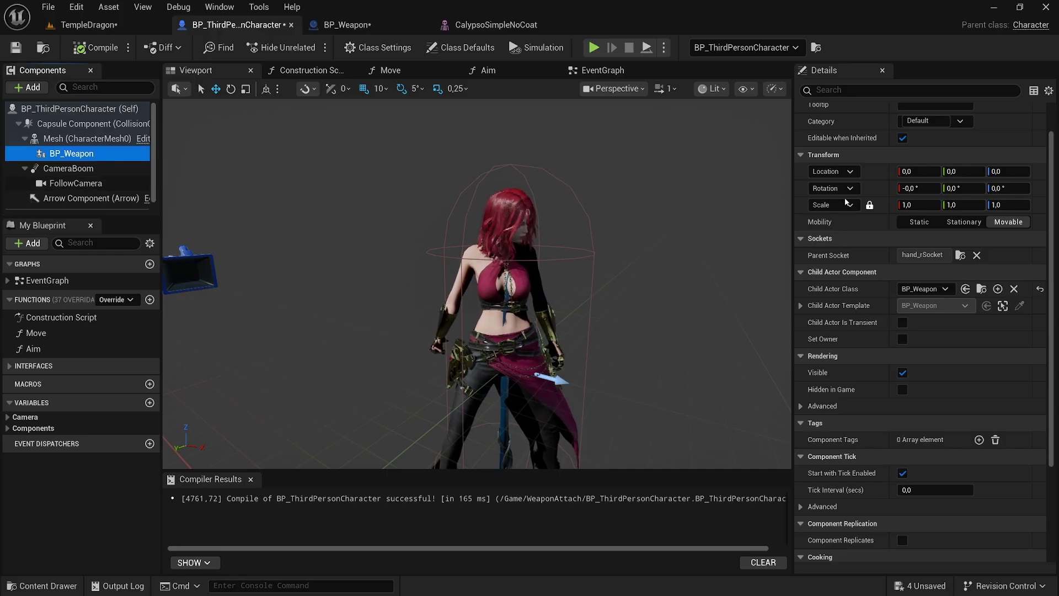
click(961, 255)
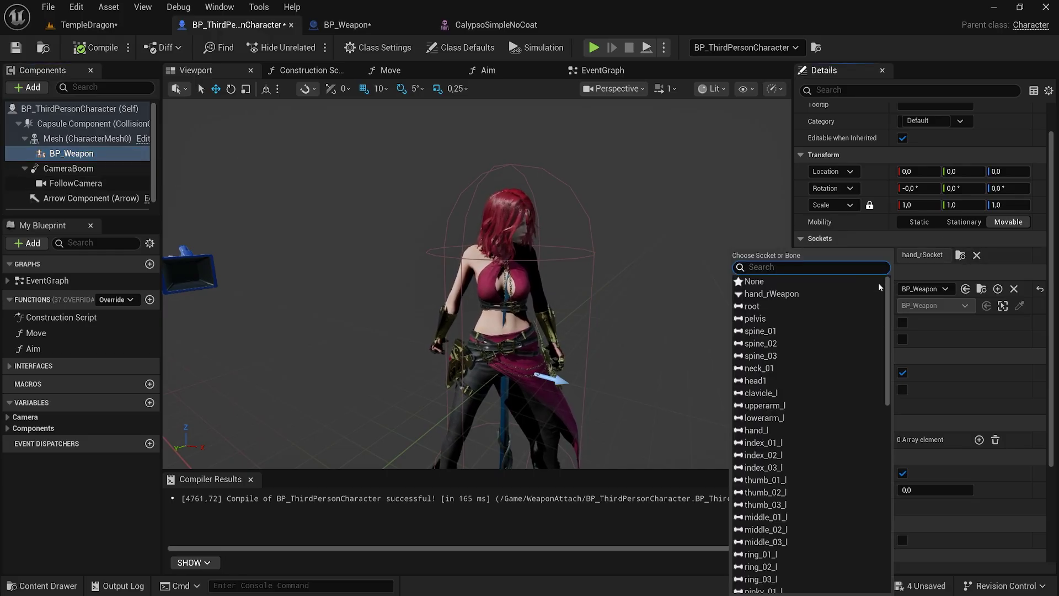
click(772, 294)
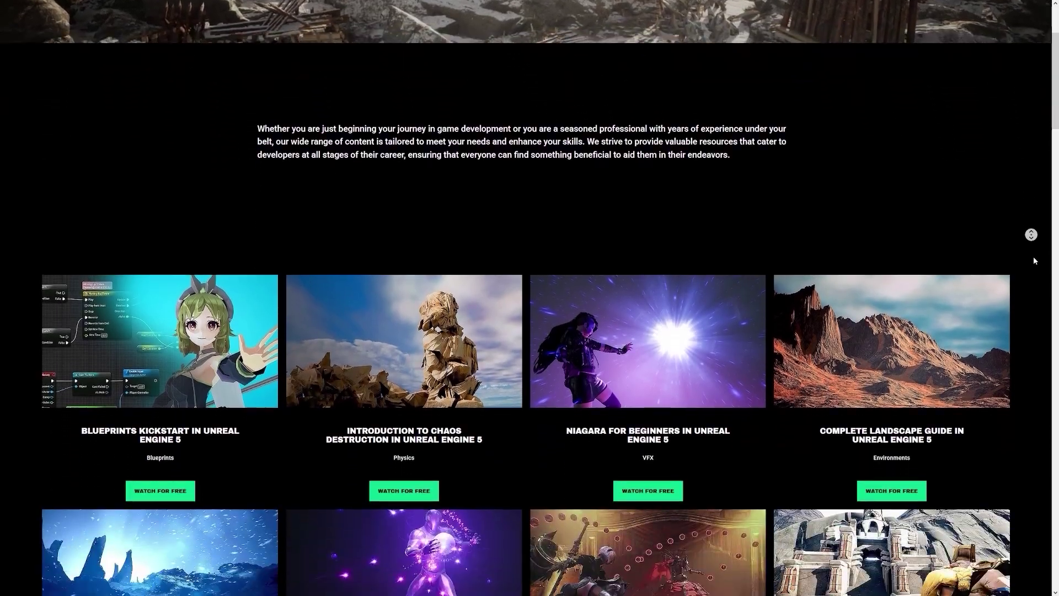
Scroll down the website's list of free Unreal Engine 5 courses.
scroll(1034, 261, down, 7)
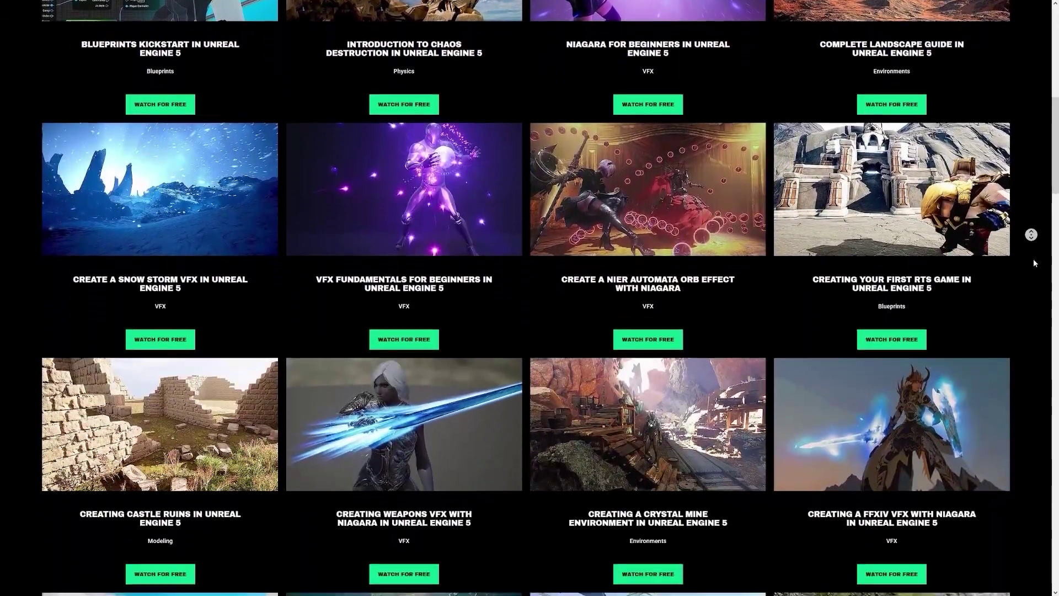
scroll(1033, 263, down, 8)
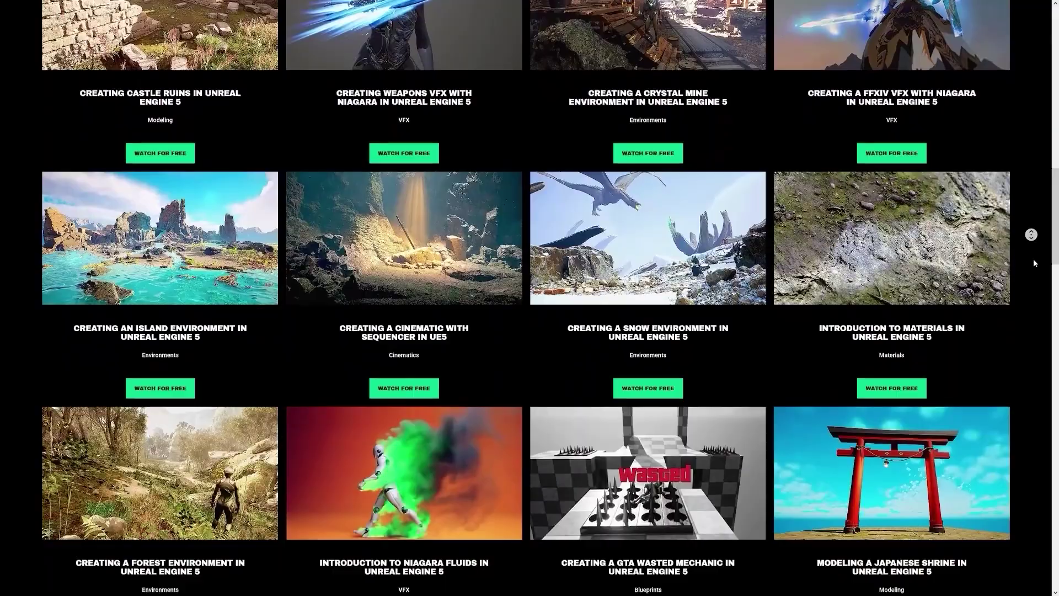
scroll(1034, 263, down, 8)
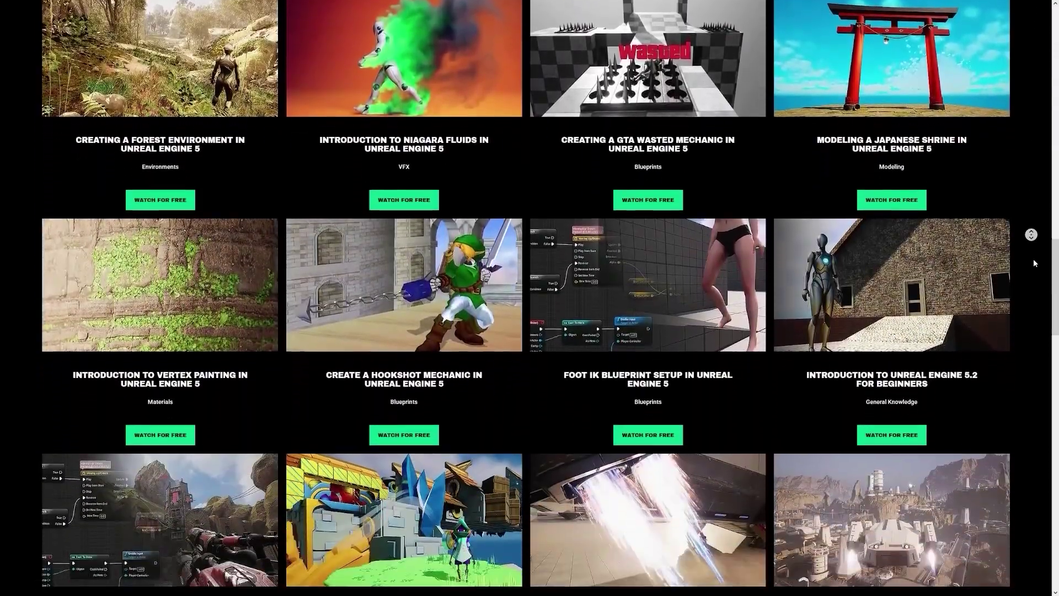
scroll(1034, 260, down, 7)
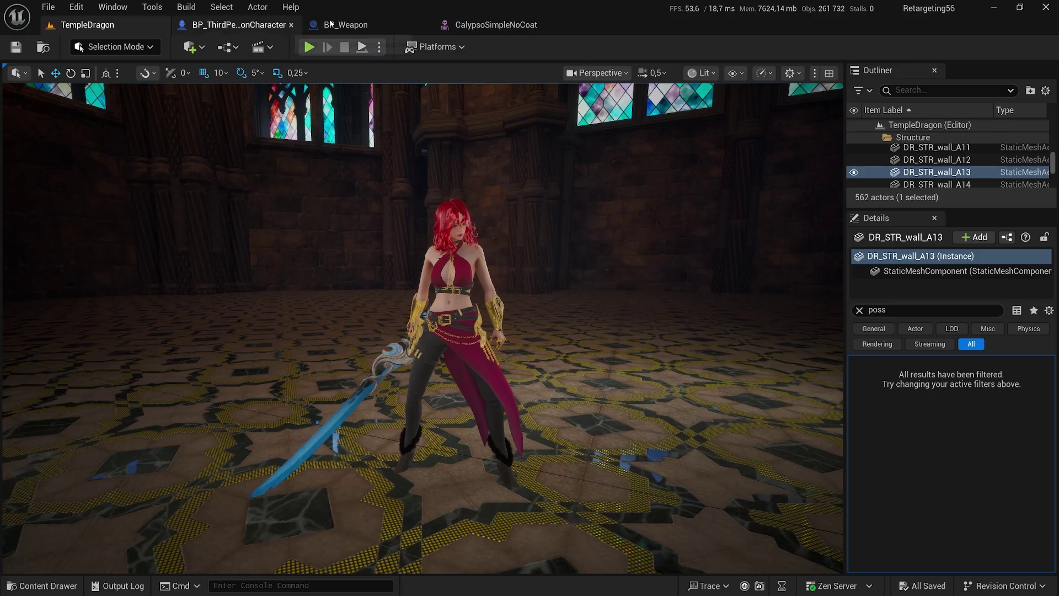
Return to BP_ThirdPersonCharacter and orbit the viewport to inspect the sword in the hand.
click(239, 25)
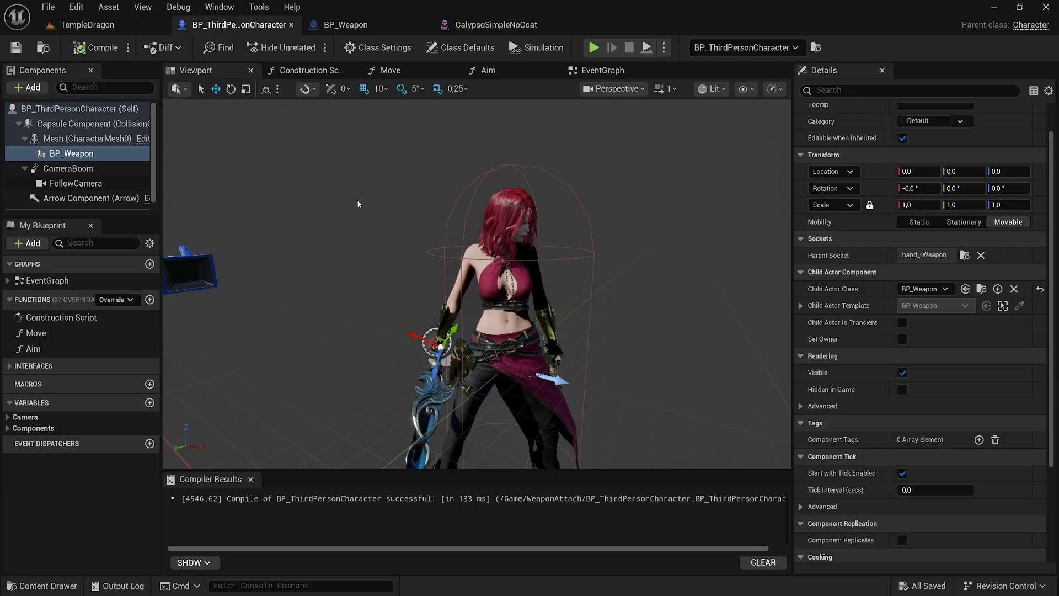
scroll(357, 204, down, 5)
right_drag(357, 204, 402, 182)
key(w)
key(w)
mouse_move(326, 320)
right_down()
mouse_move(309, 337)
mouse_move(325, 324)
right_up()
key(s)
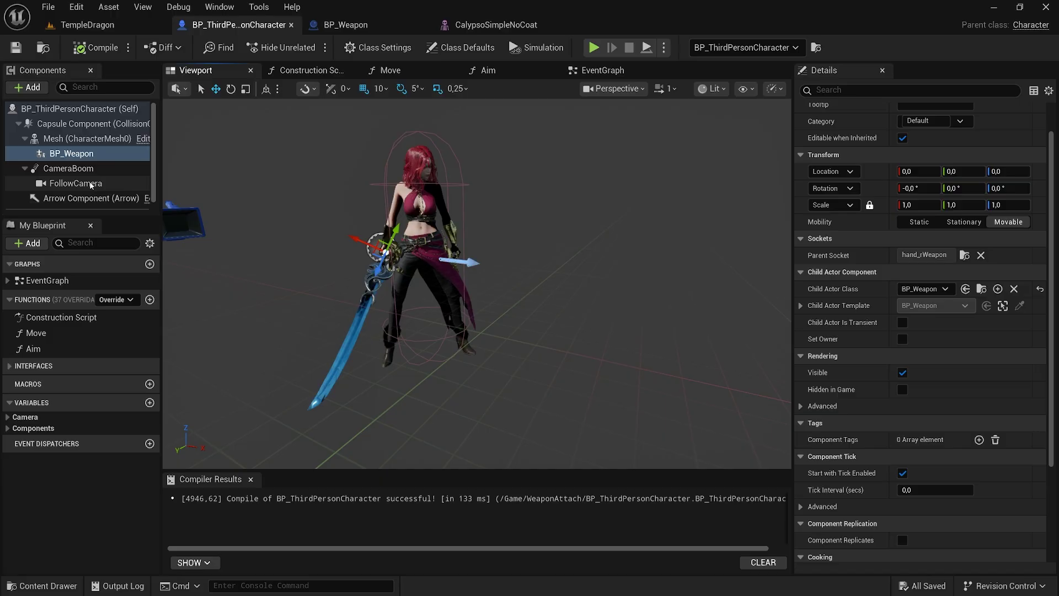
Delete the BP_Weapon component and pan the EventGraph to empty grid space.
click(97, 155)
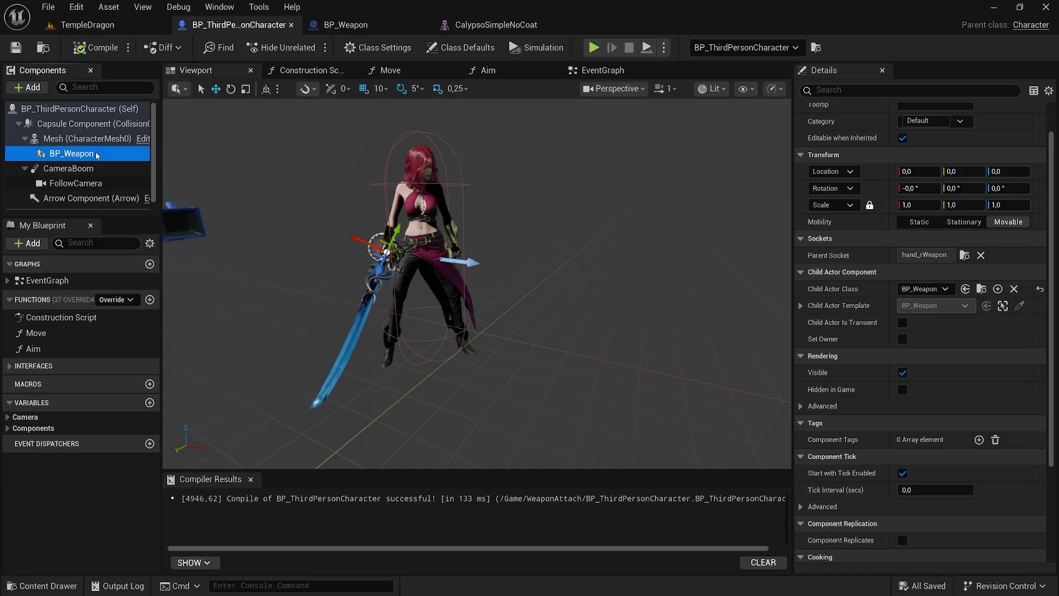
key(Delete)
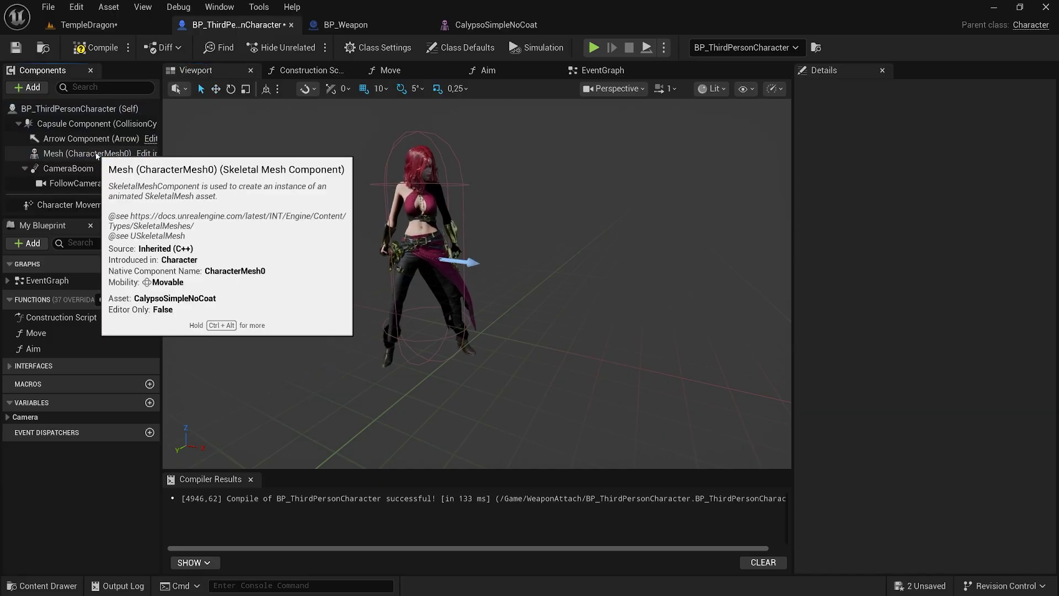
click(602, 71)
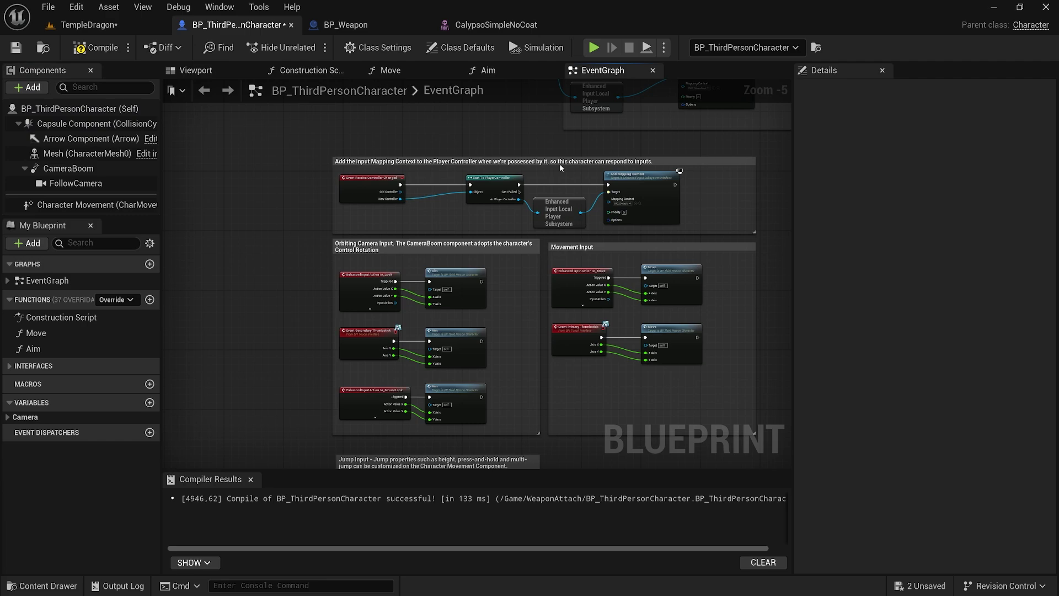
right_drag(495, 130, 348, 280)
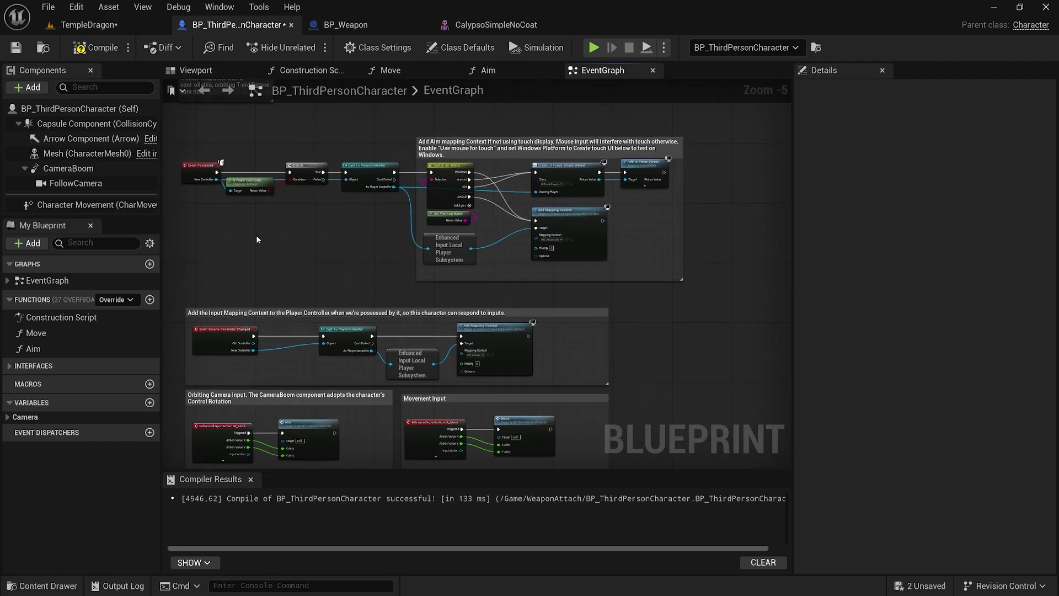
right_drag(264, 247, 292, 332)
right_drag(342, 398, 329, 83)
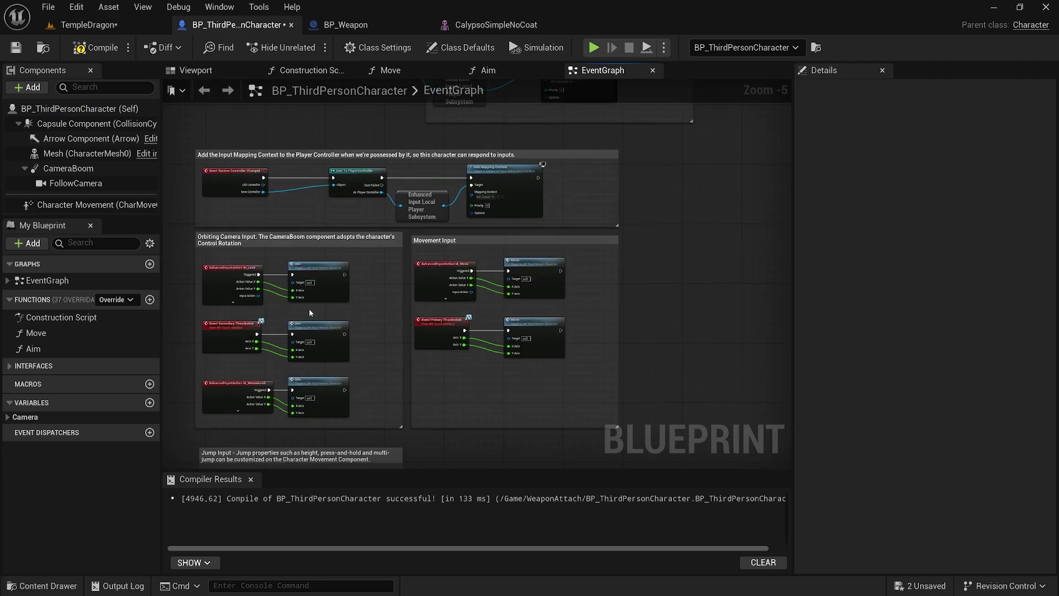
right_drag(397, 397, 442, 139)
Add an Event BeginPlay node in an empty area of the graph.
right_drag(442, 295, 438, 94)
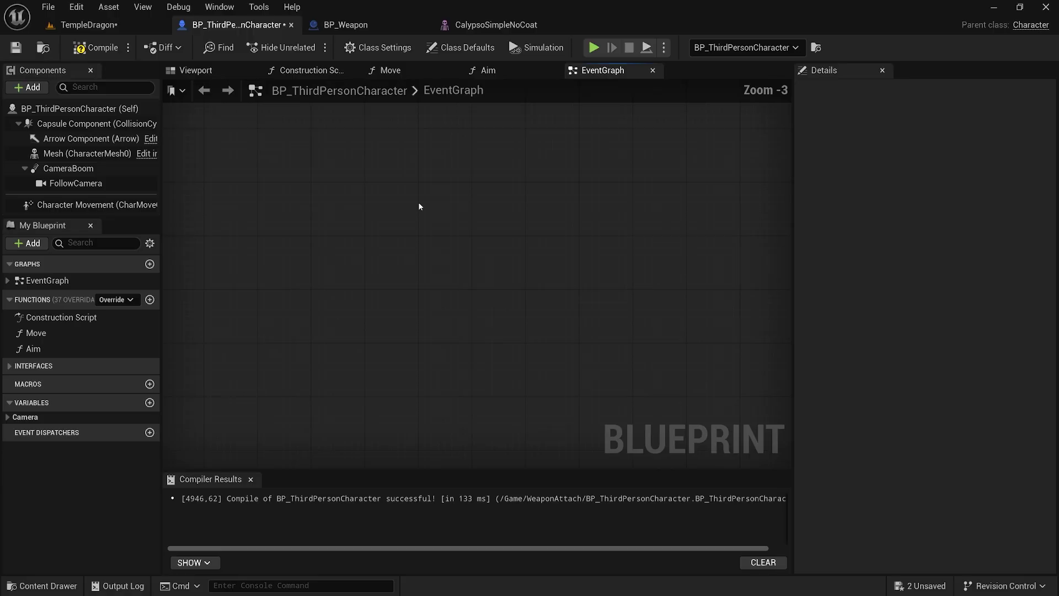
right_click(405, 248)
text(begin)
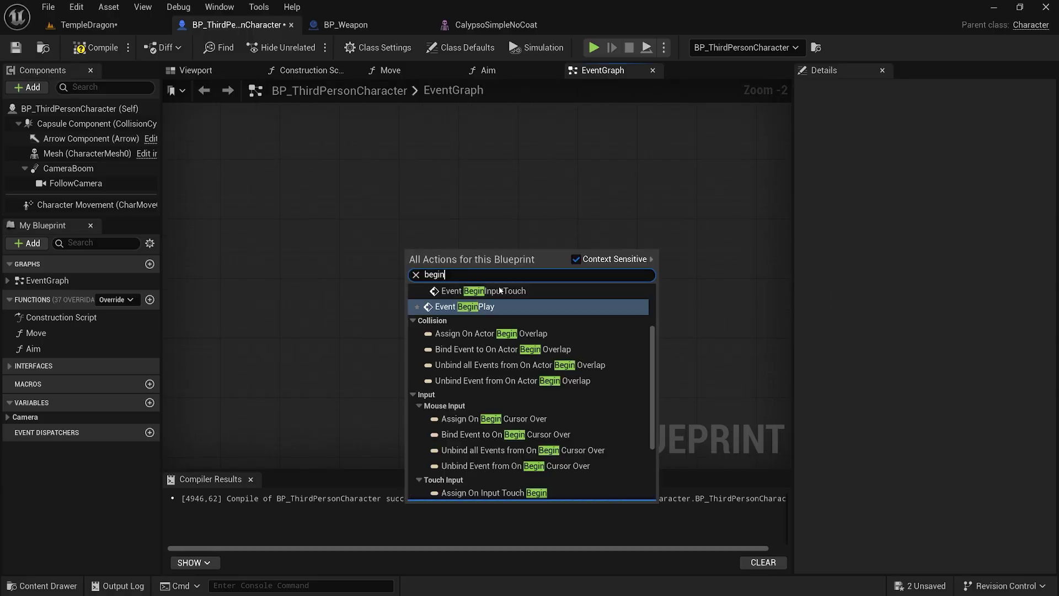
key(Escape)
scroll(484, 272, up, 2)
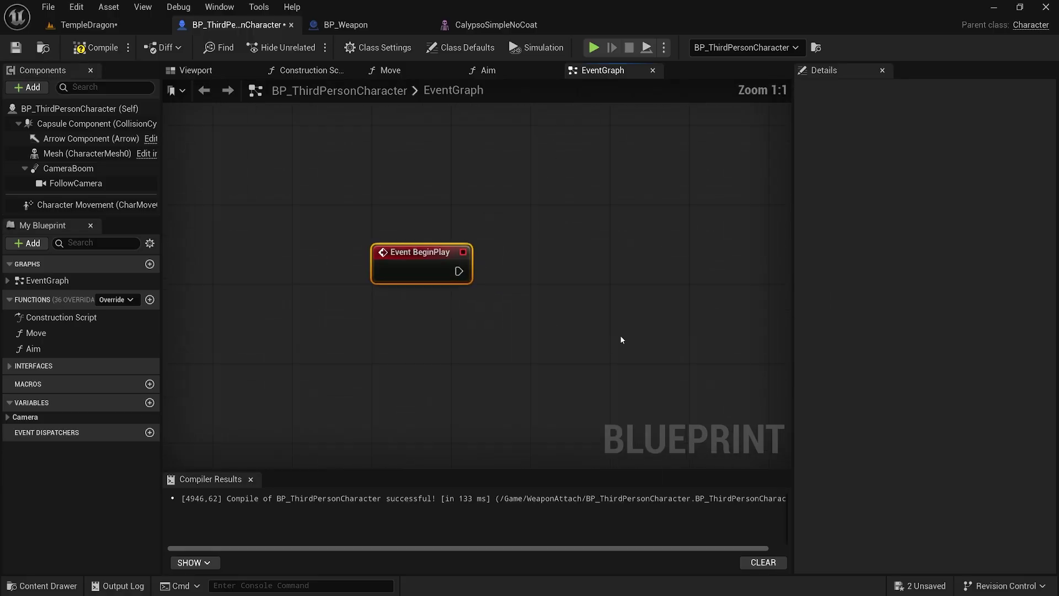
right_drag(482, 284, 381, 284)
Wire a SpawnActor node with class BP_Weapon from Event BeginPlay and align it.
drag(410, 269, 411, 269)
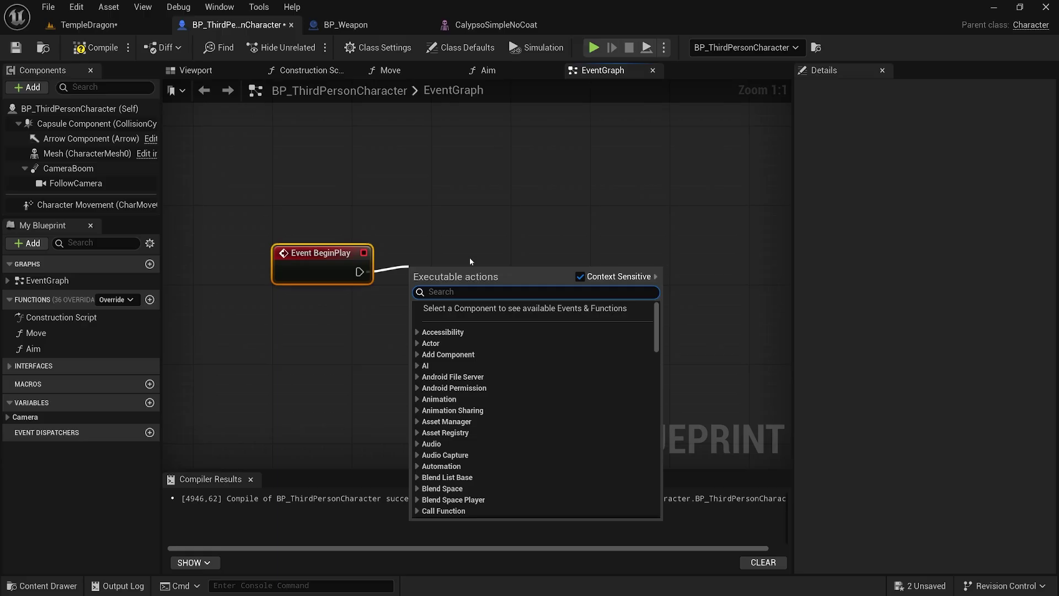
text(spawn)
key(Return)
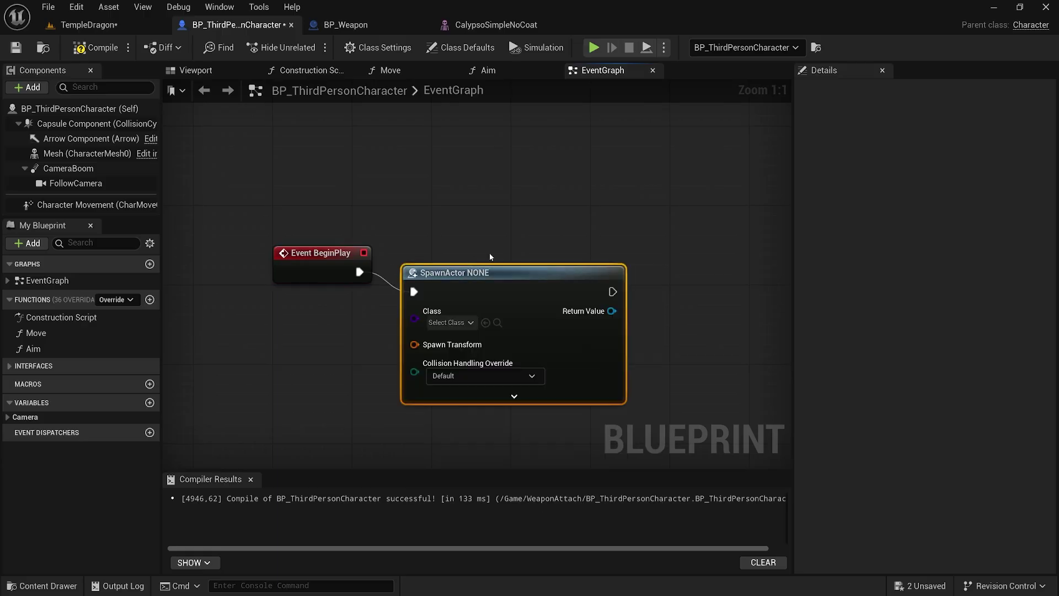
drag(511, 265, 531, 235)
click(469, 293)
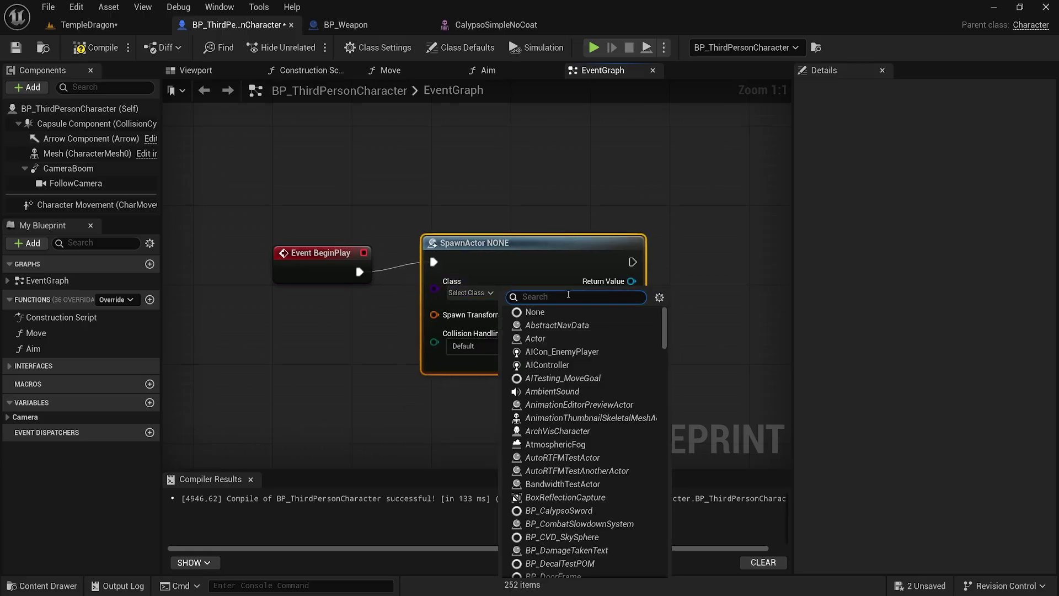
text(weapon)
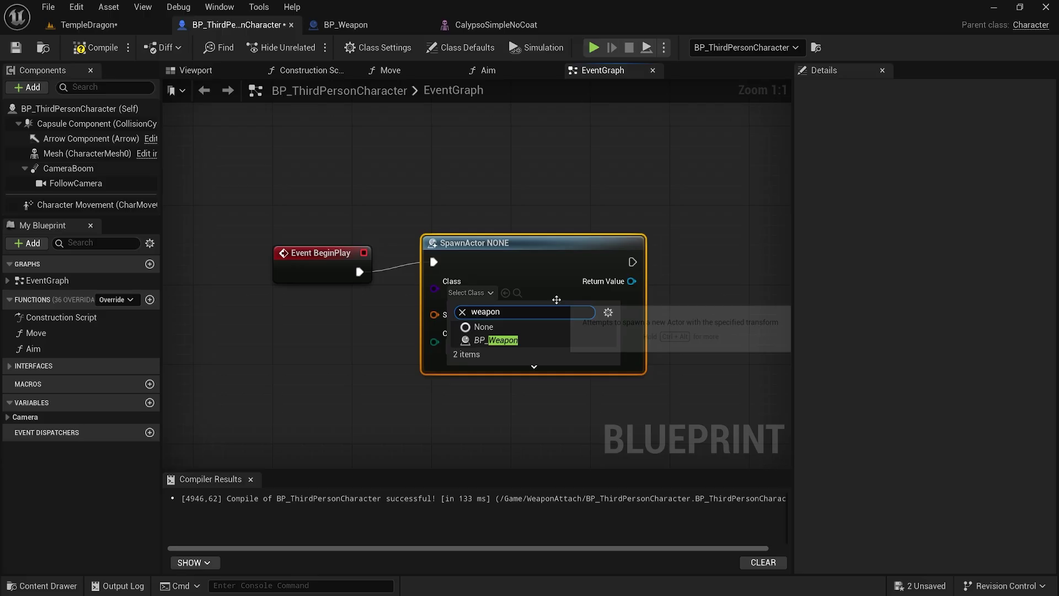
click(495, 340)
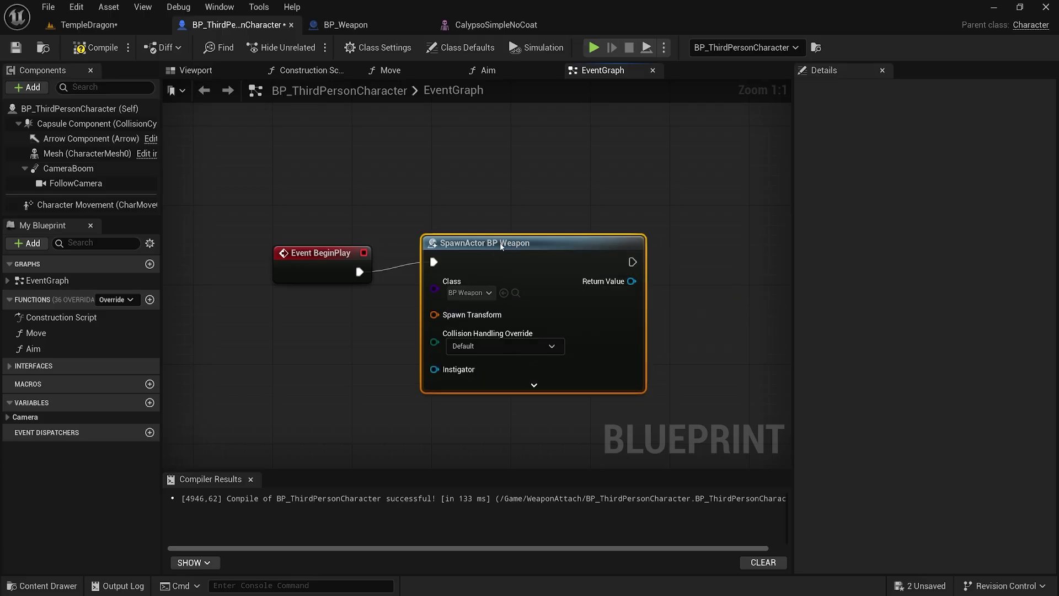
key(q)
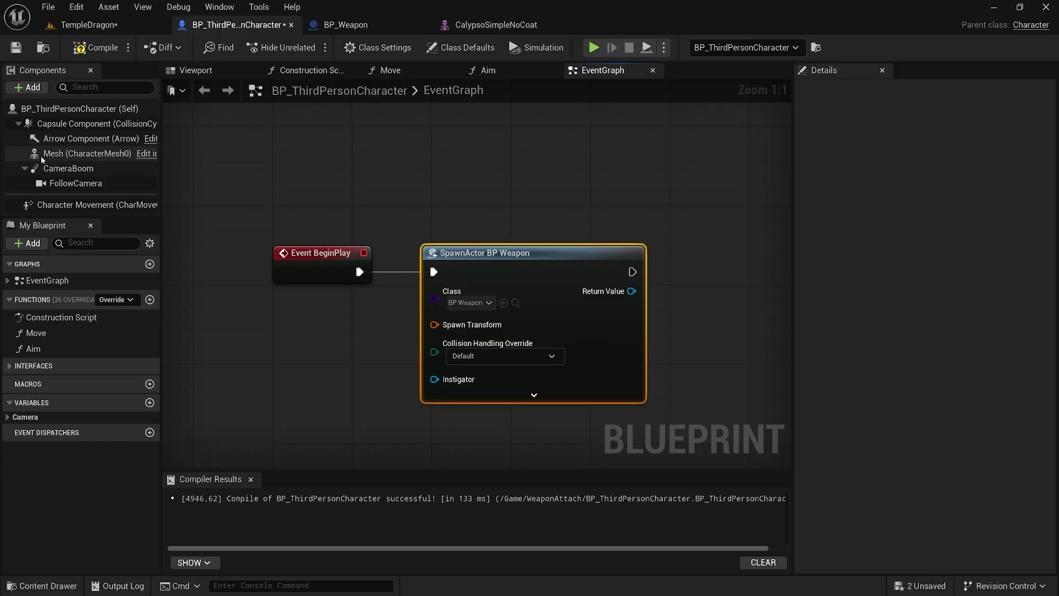
Add a Mesh getter and an Attach Actor To Component node fed by the spawn's Return Value.
drag(46, 155, 636, 206)
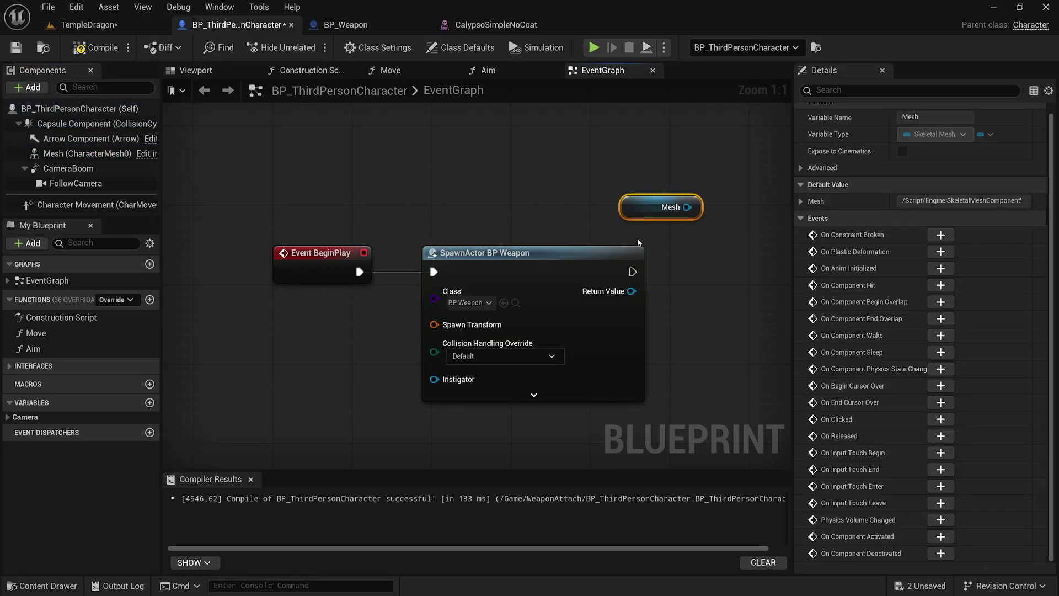
right_drag(705, 311, 511, 259)
drag(438, 239, 516, 237)
text(attach)
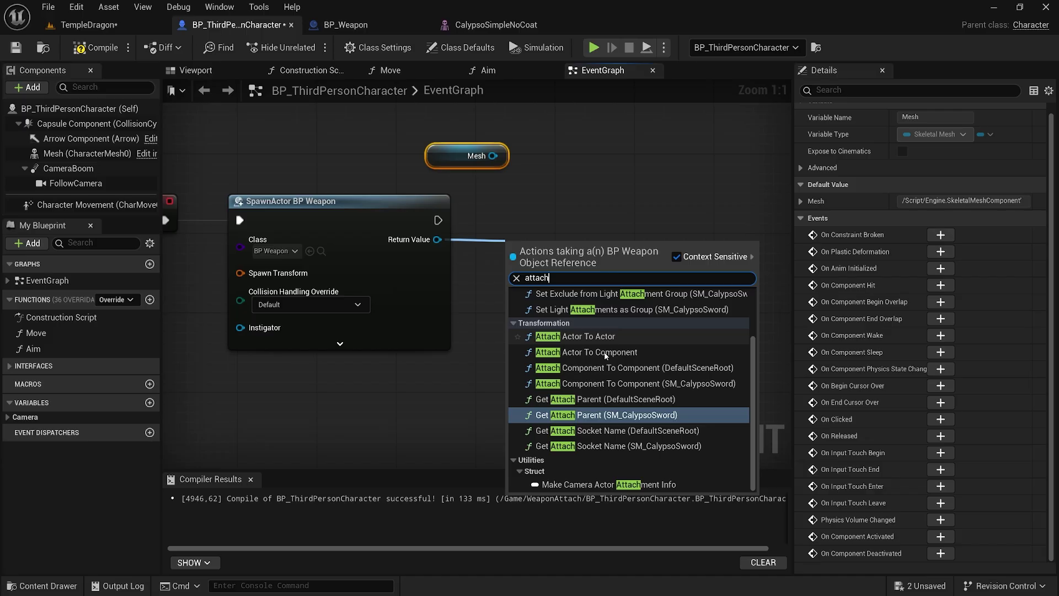
click(587, 352)
drag(620, 225, 640, 186)
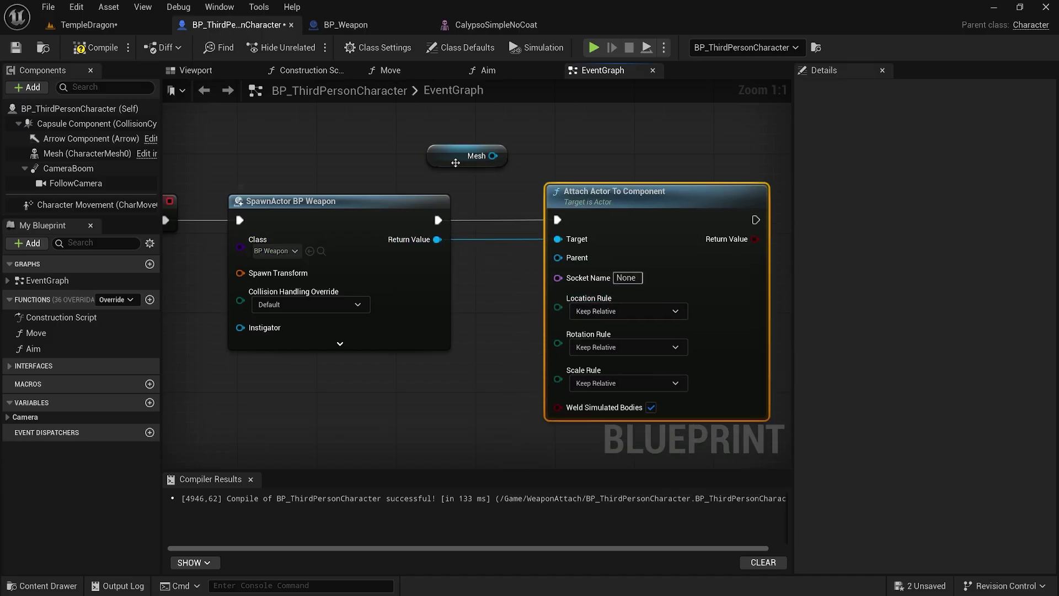
Connect the Mesh getter to the attach node's Parent pin.
drag(455, 163, 436, 390)
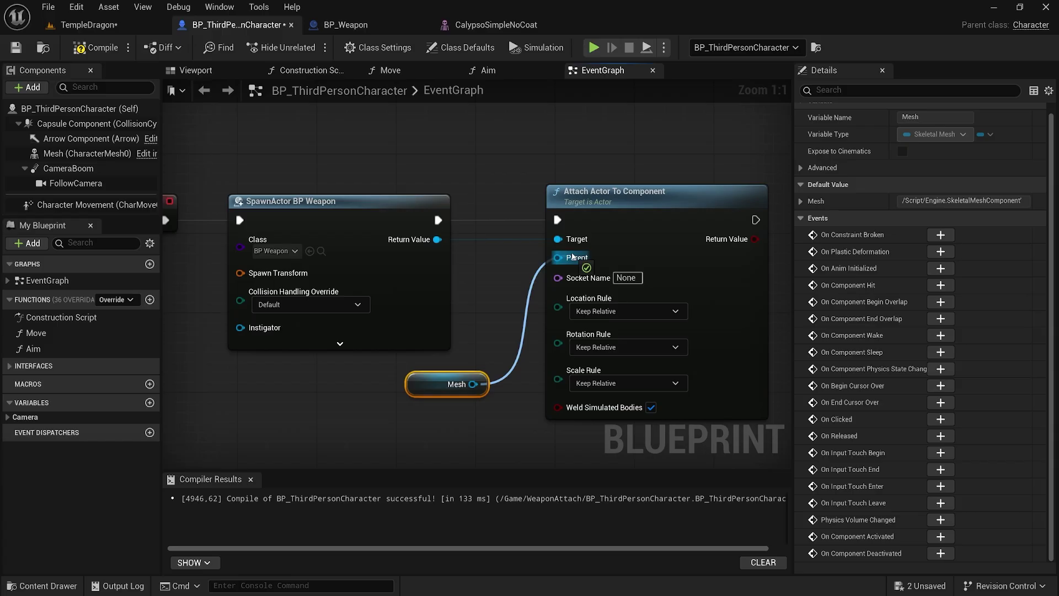
drag(572, 257, 573, 256)
right_drag(475, 314, 417, 324)
click(572, 286)
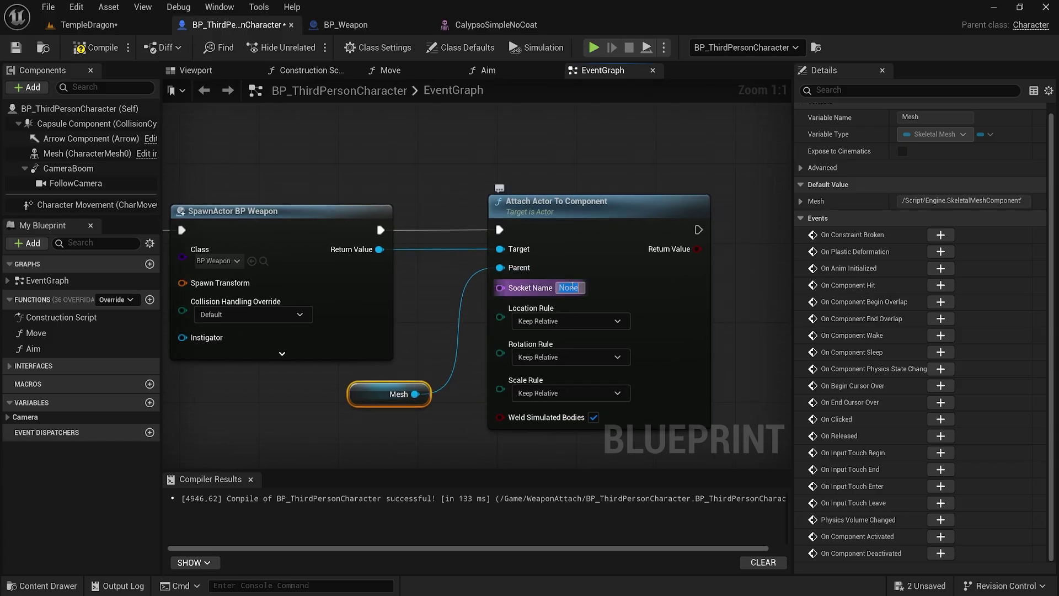
click(499, 145)
click(503, 24)
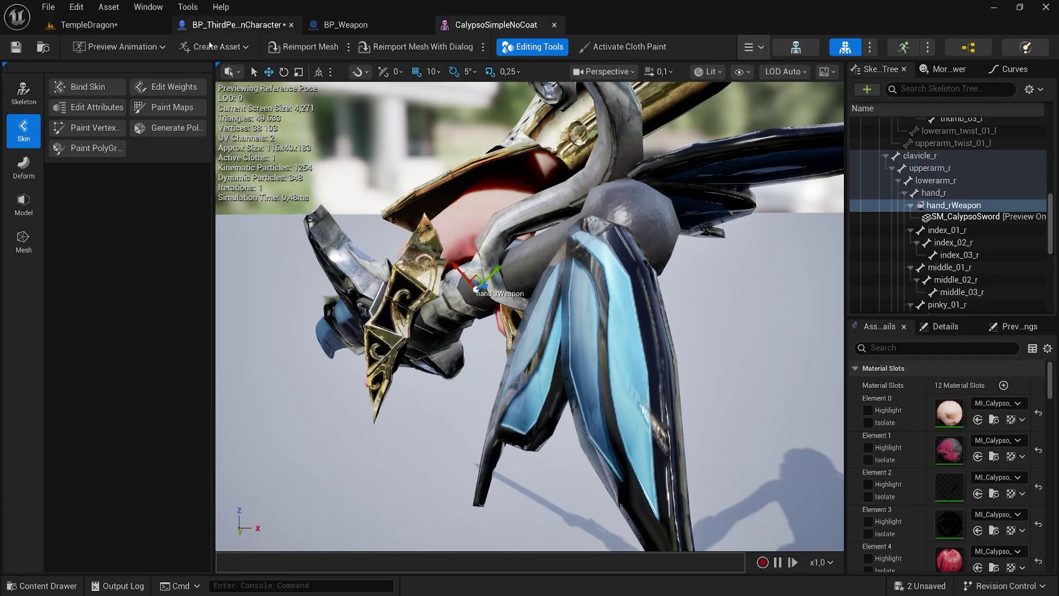
click(941, 205)
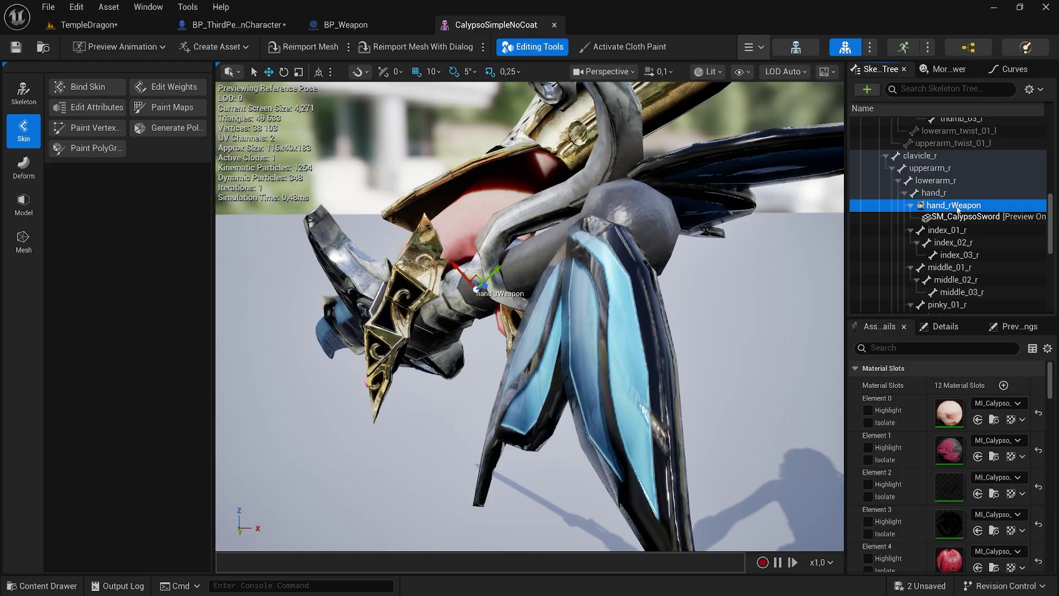
click(987, 204)
key(ctrl+c)
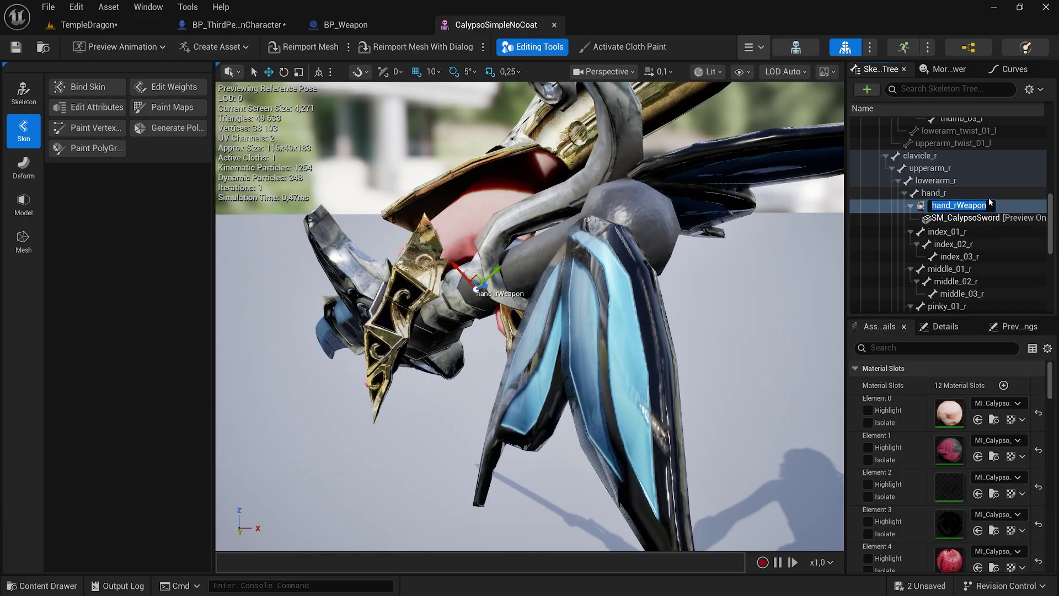
key(Return)
click(379, 28)
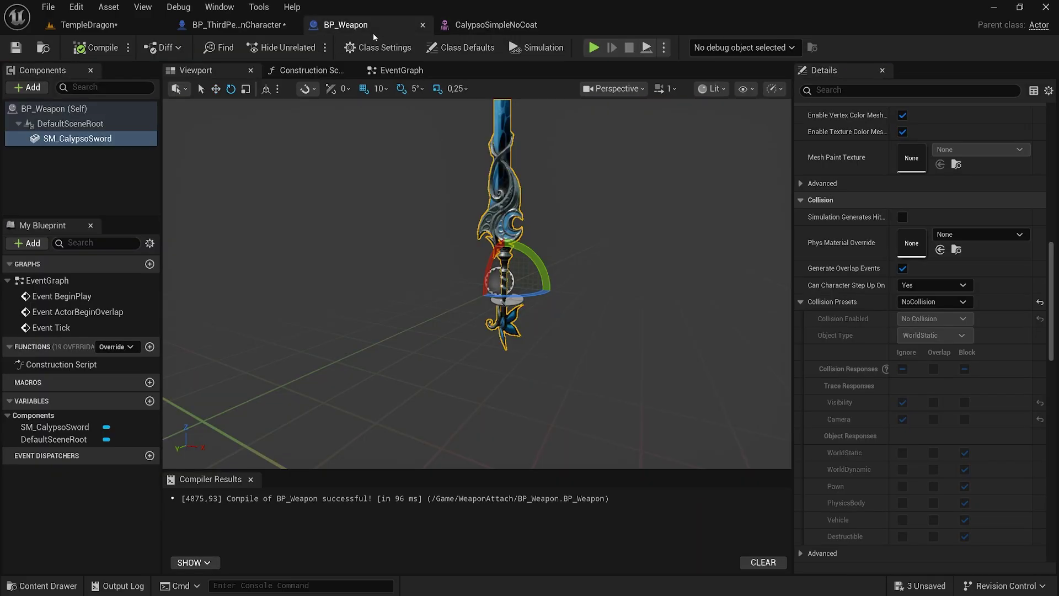
click(269, 29)
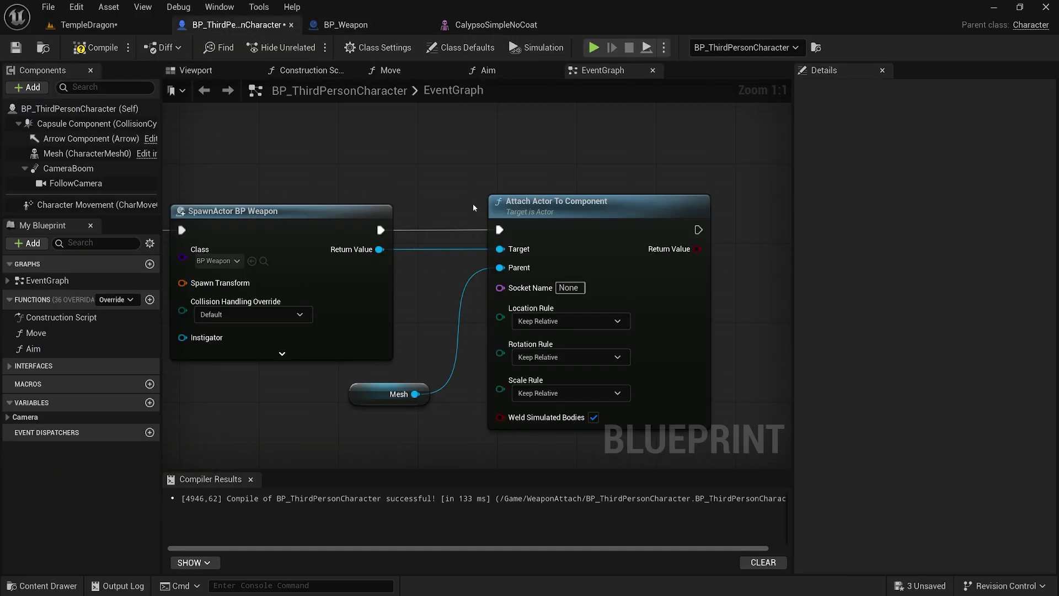
Set Socket Name to hand_rWeapon and Location and Rotation Rules to Snap to Target.
click(576, 287)
key(ctrl+v)
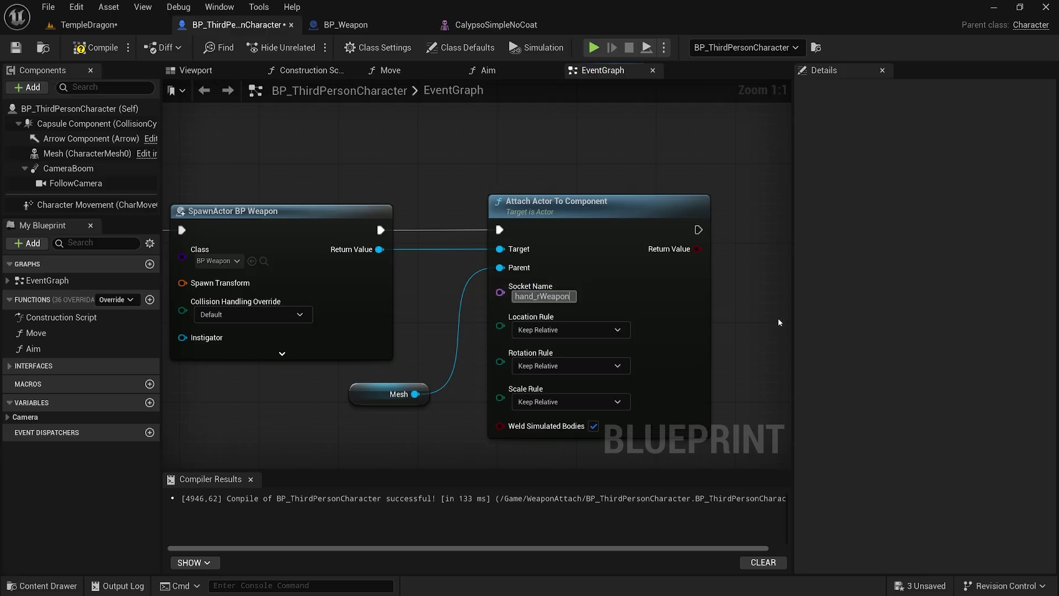
click(590, 329)
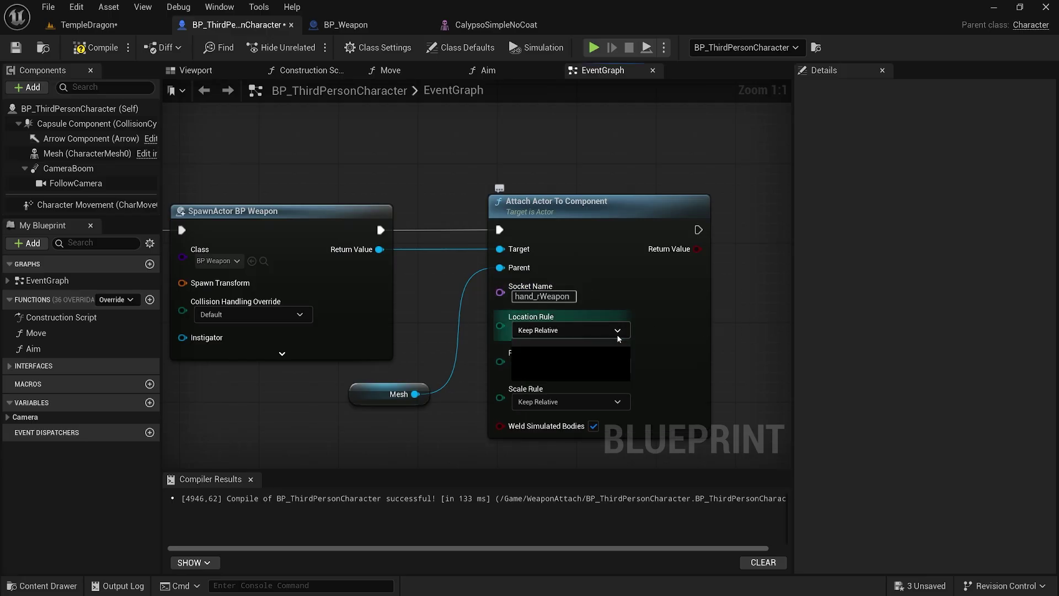
click(575, 373)
click(579, 370)
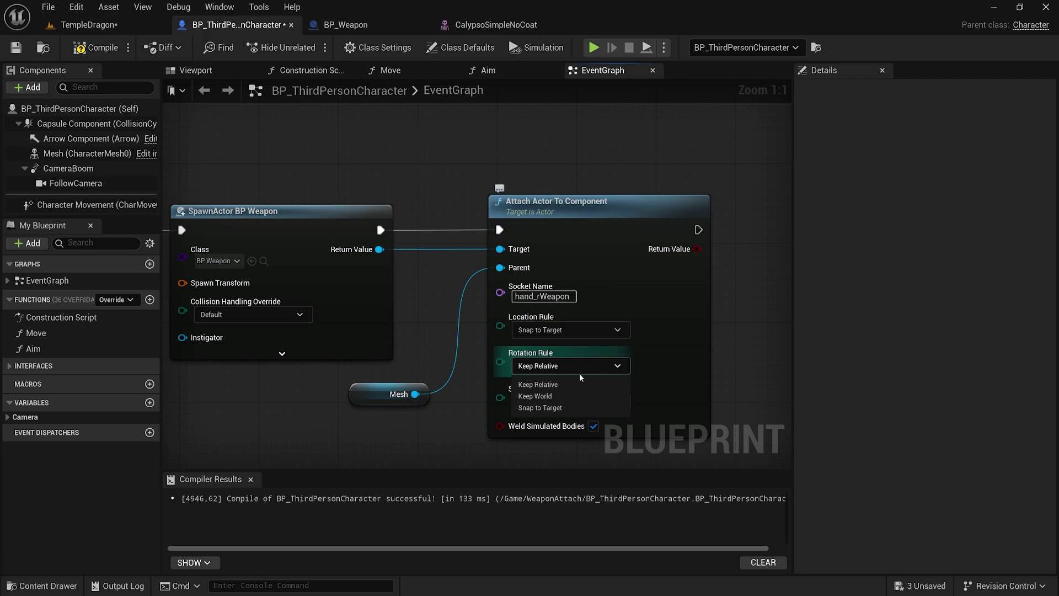
click(549, 409)
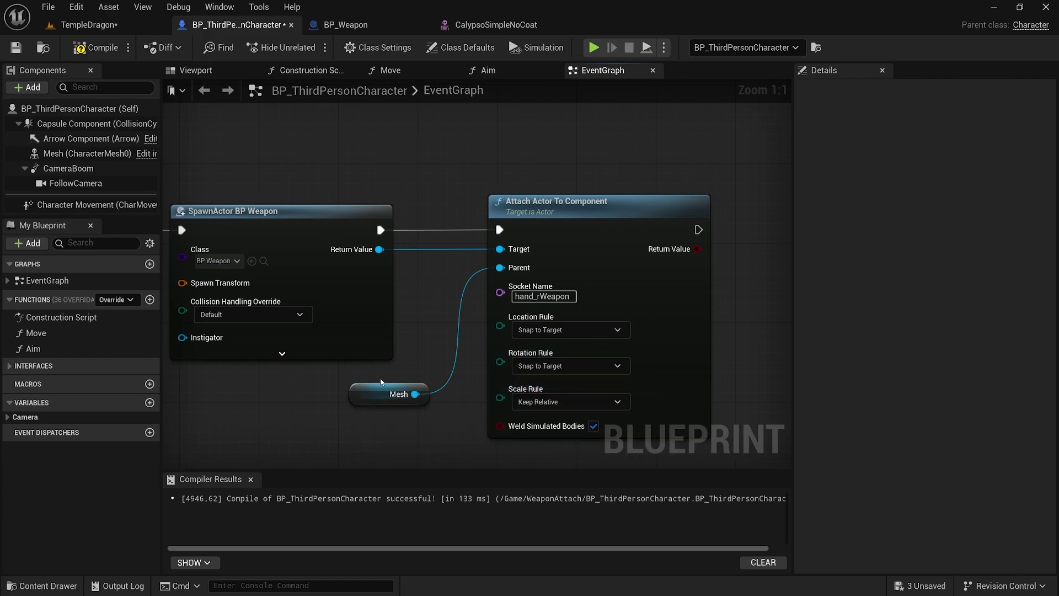
Box-select the four event graph nodes to review them.
right_drag(736, 165, 703, 158)
scroll(696, 151, down, 2)
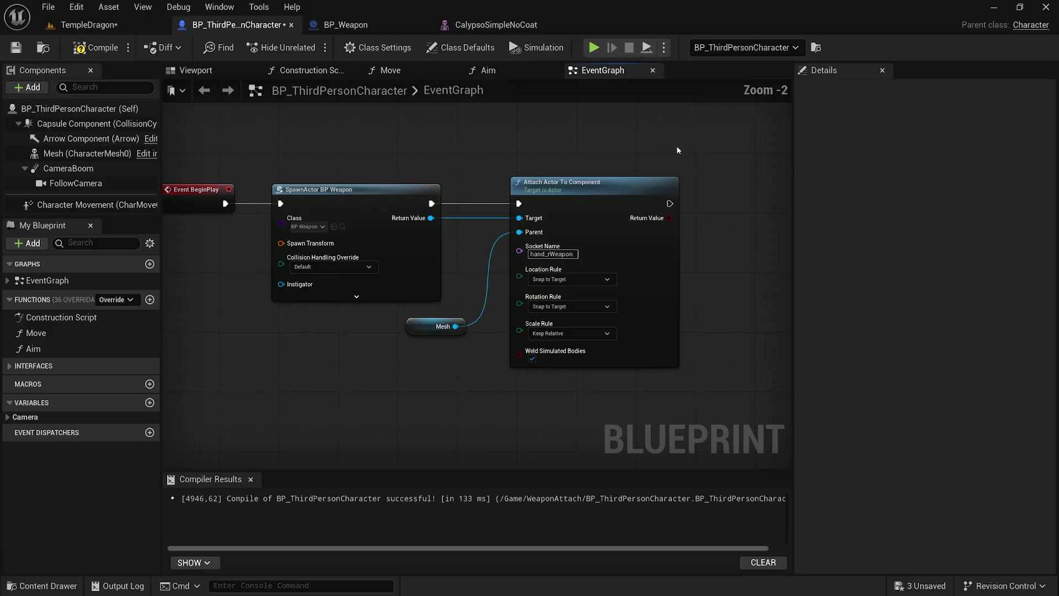
right_drag(364, 131, 407, 148)
drag(253, 131, 742, 410)
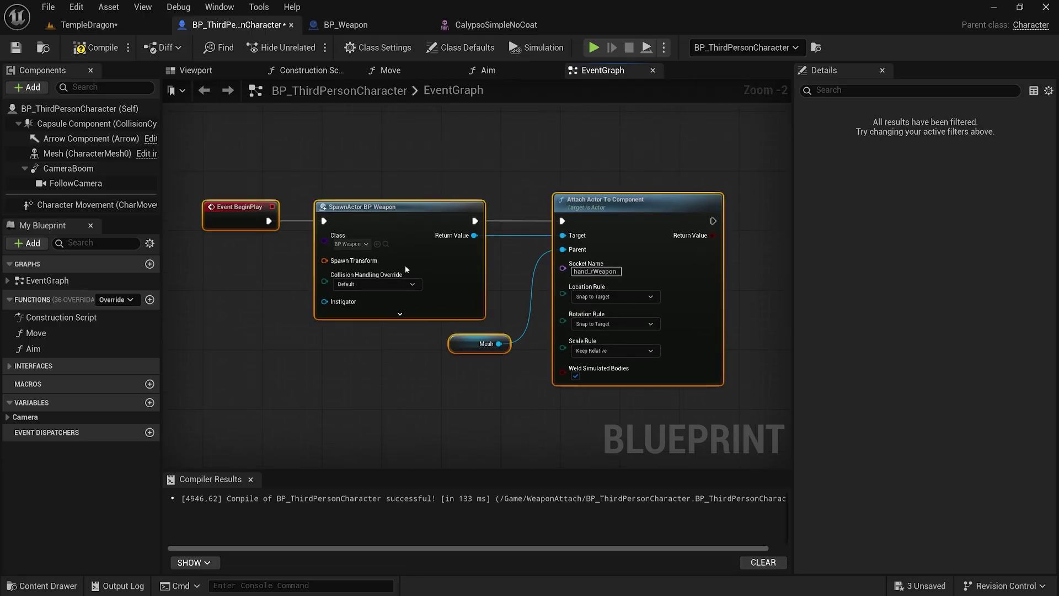
click(265, 165)
Split the Spawn Transform pin so BP_ThirdPersonCharacter compiles successfully.
click(99, 48)
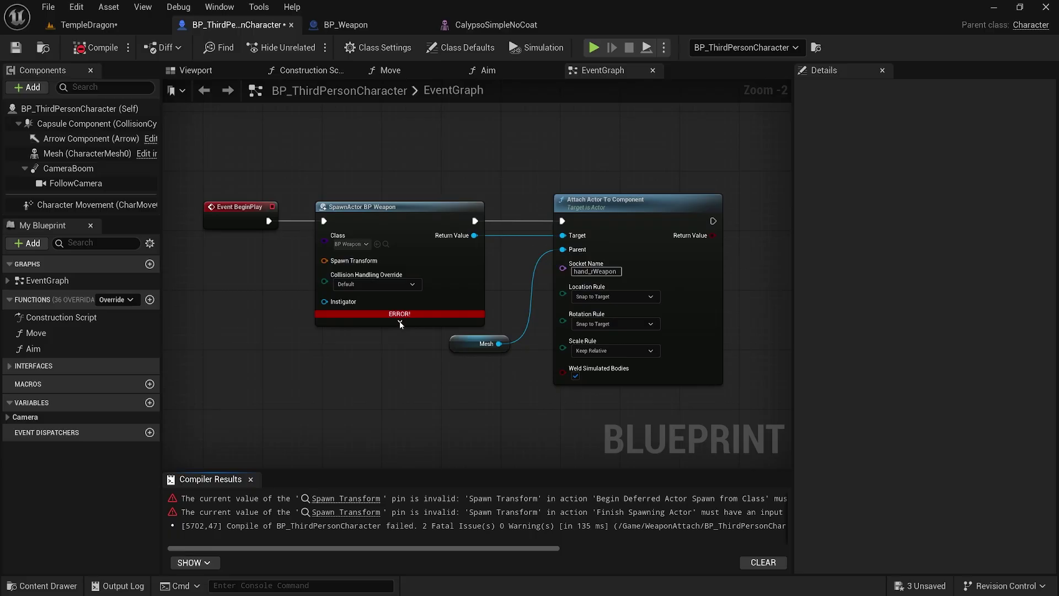
right_click(324, 260)
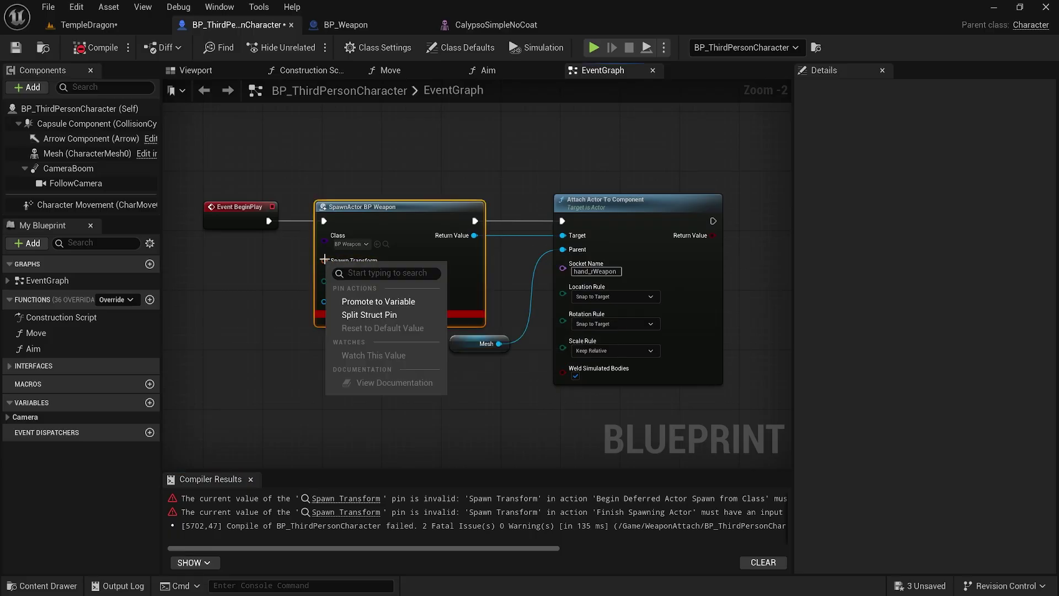
click(365, 318)
click(97, 52)
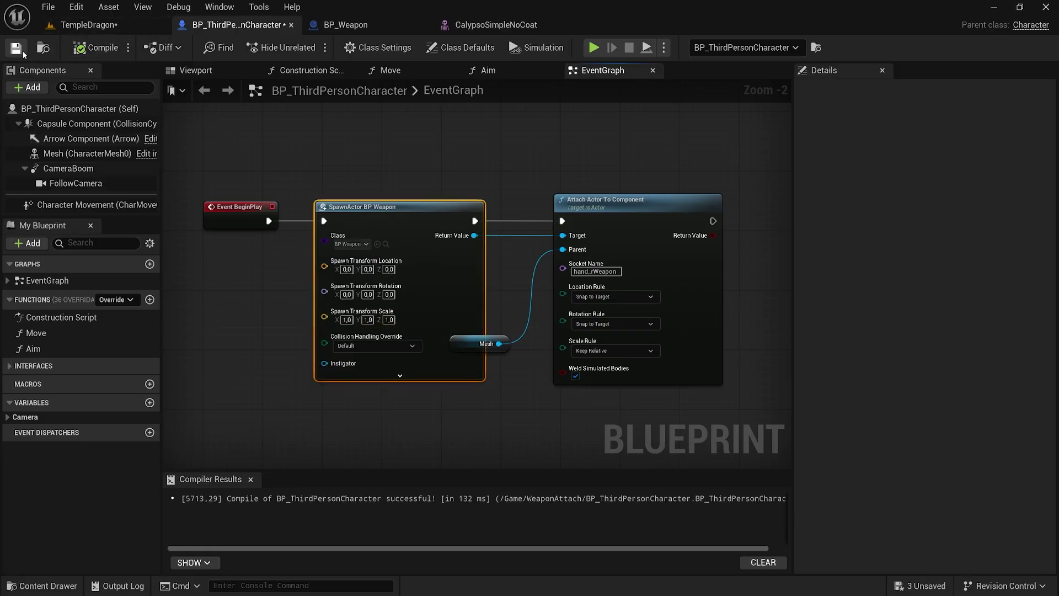
click(111, 28)
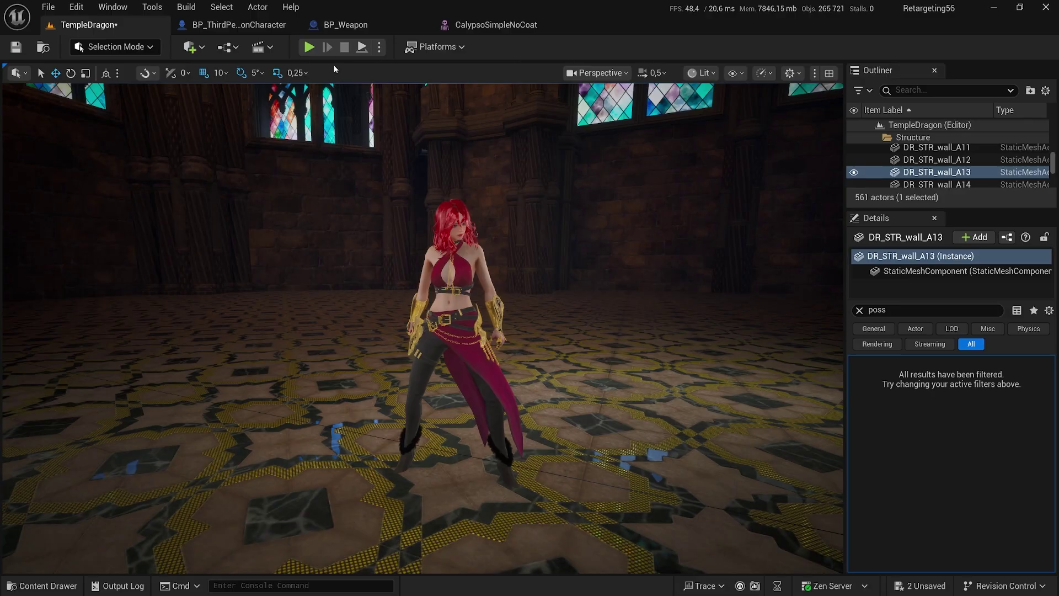
Play-test the level to see the sword in the character's hand, then return to BP_ThirdPersonCharacter.
click(309, 48)
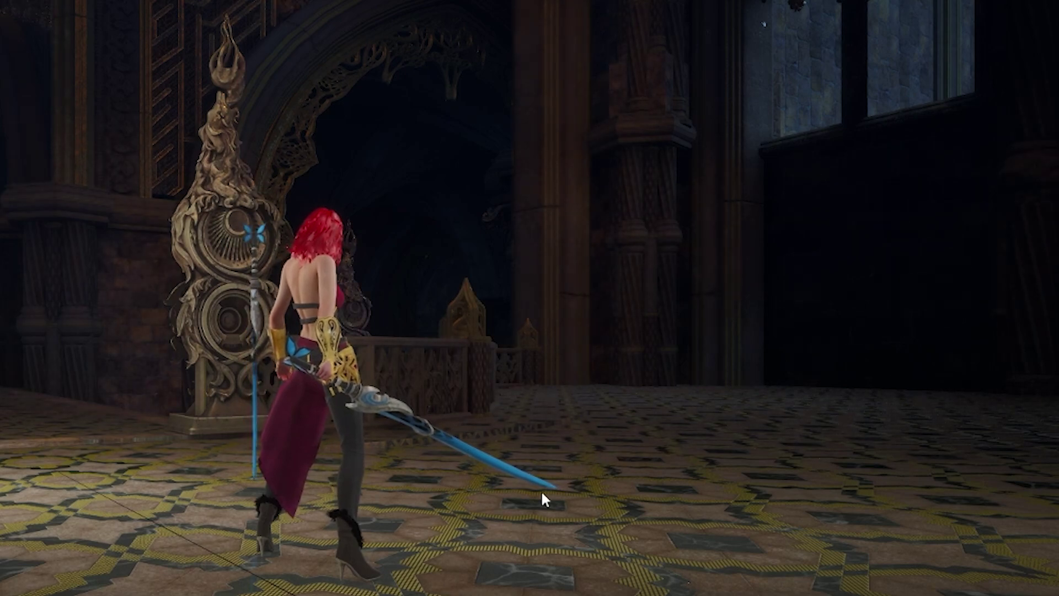
key(Escape)
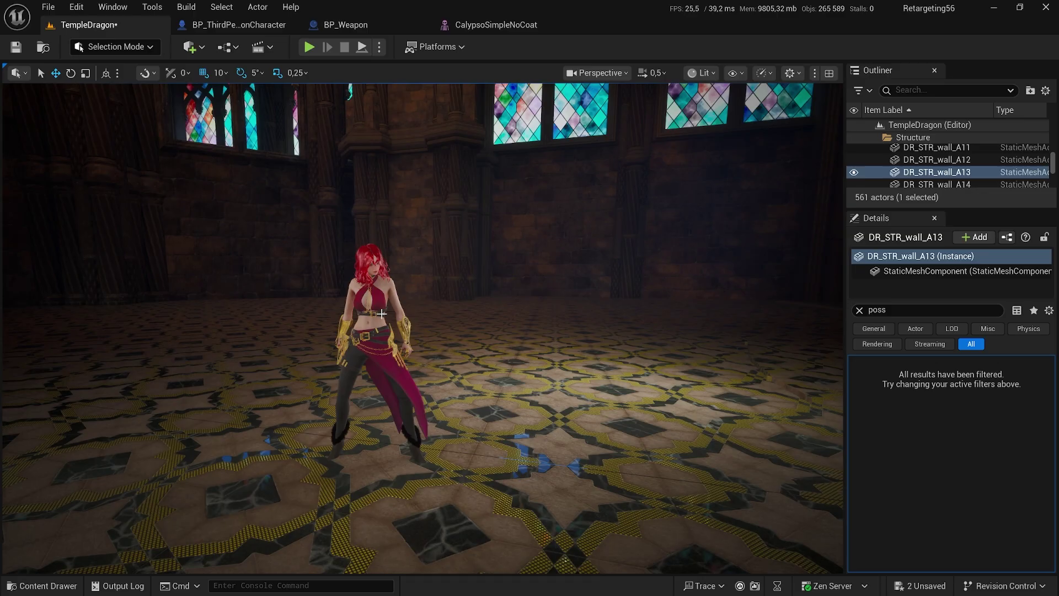
click(244, 28)
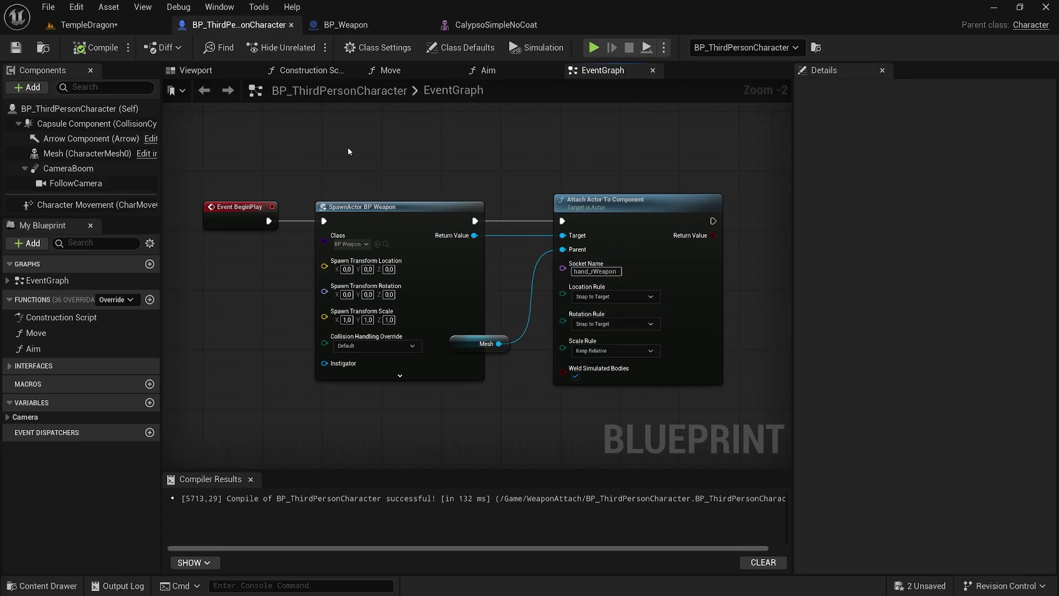
Move the Mesh getter node below the Attach Actor To Component node.
drag(347, 147, 638, 367)
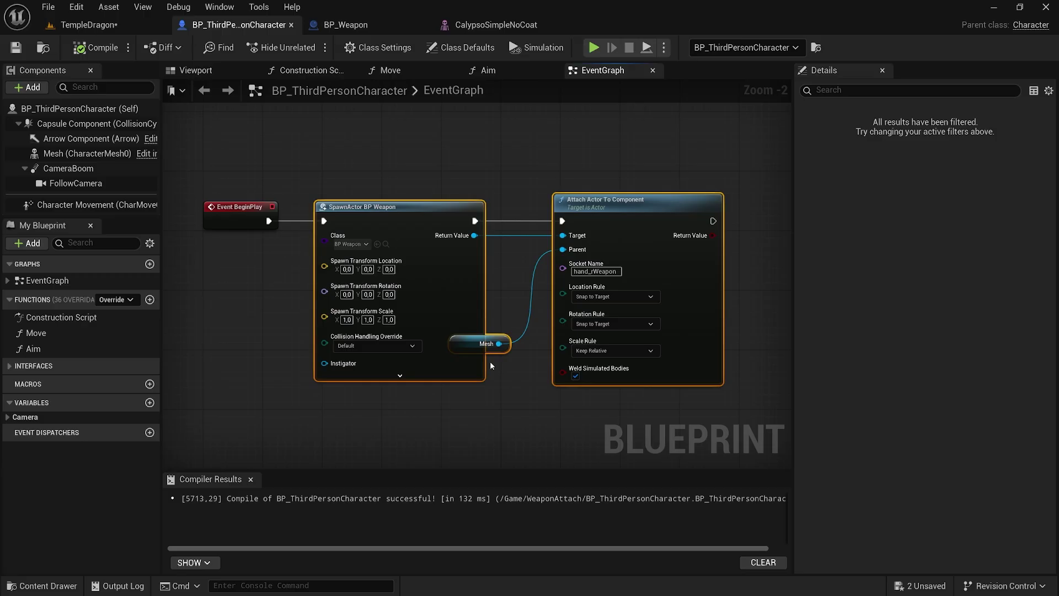
click(488, 345)
drag(488, 344, 583, 403)
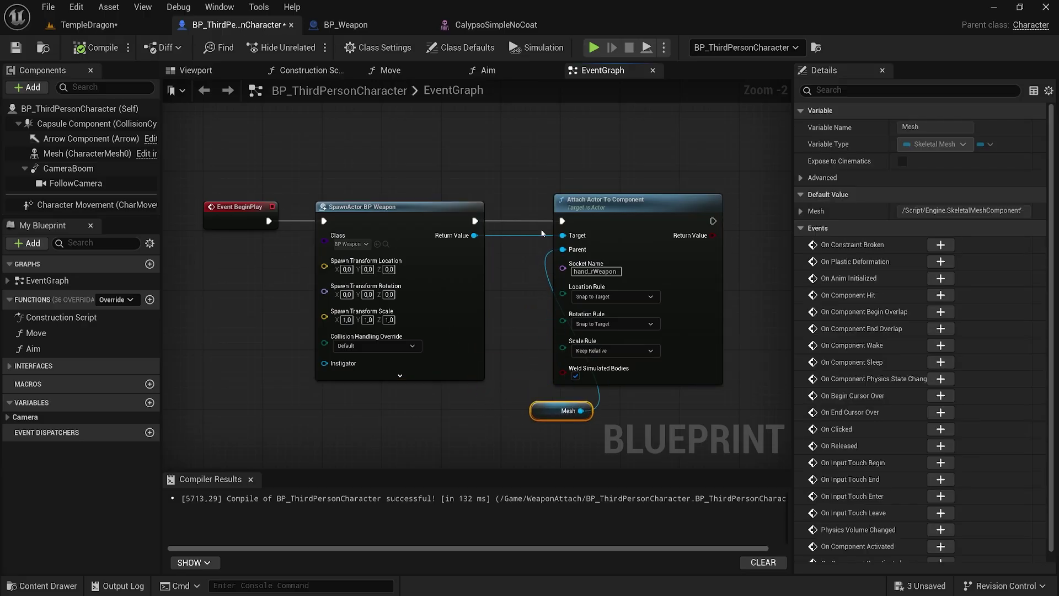